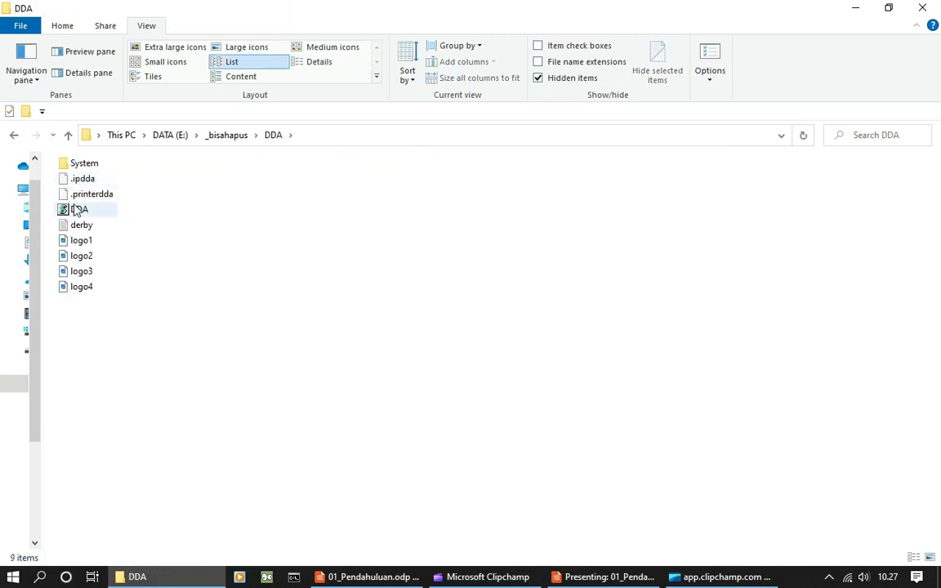
Launch DDA and save the default location E:/_bisahapus/DDA/System as its server database folder
double_click(73, 210)
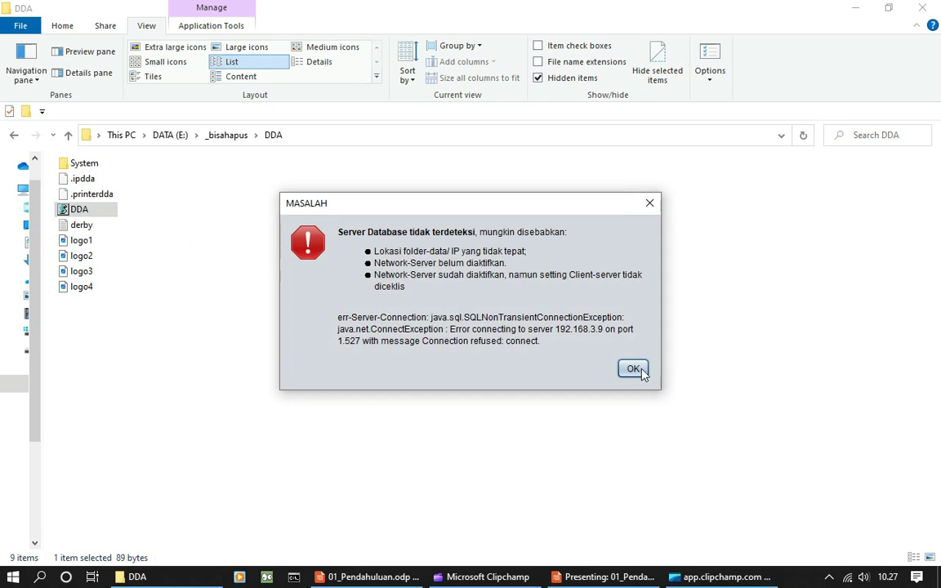
left_click(636, 369)
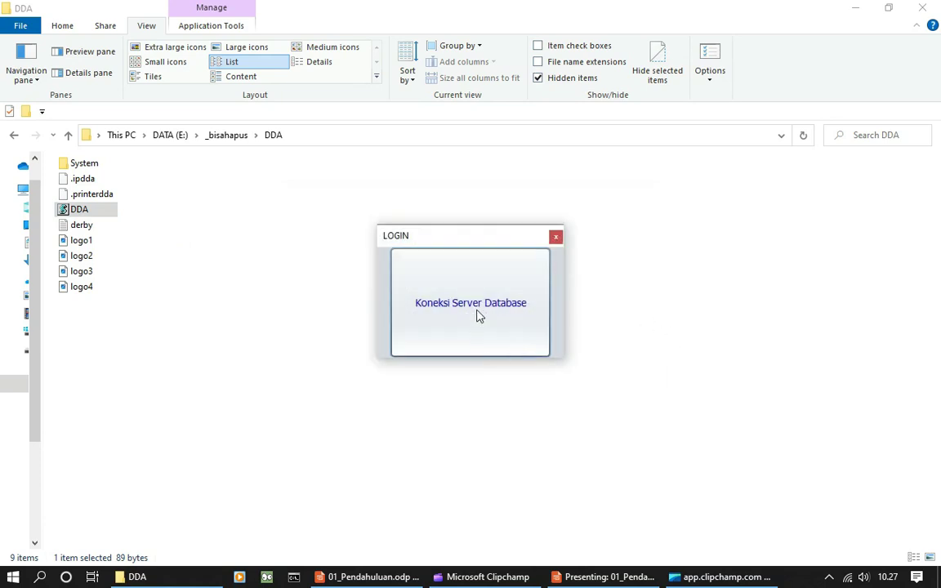
left_click(479, 317)
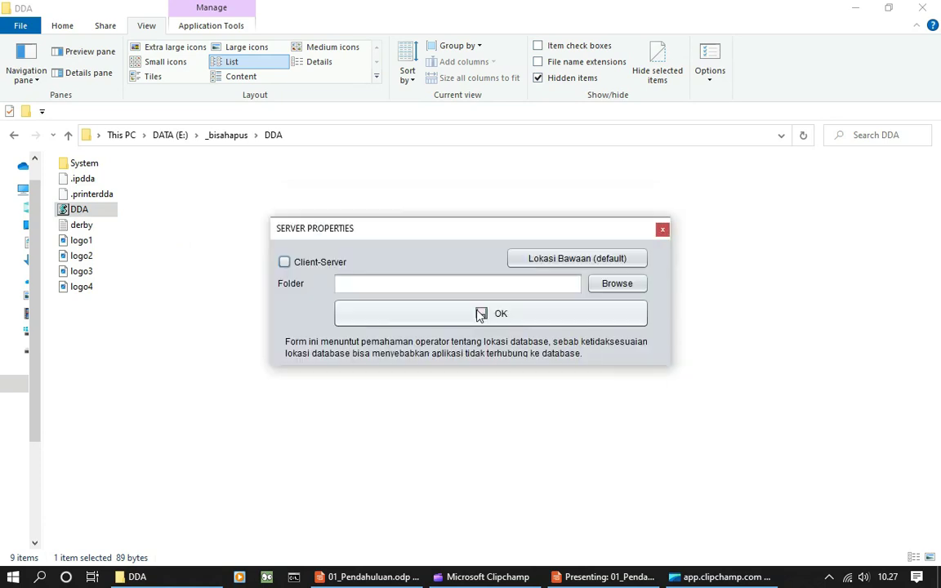
left_click(552, 260)
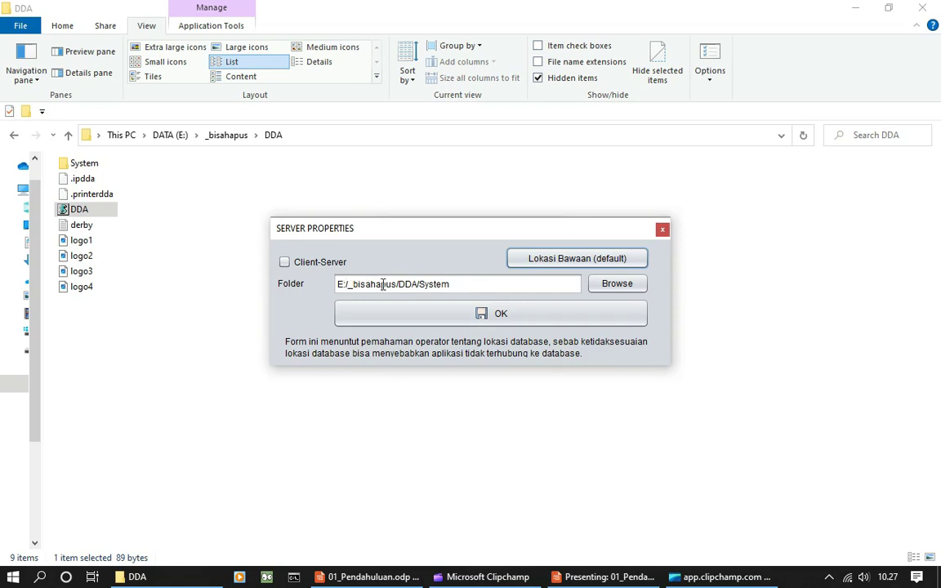
left_click(494, 316)
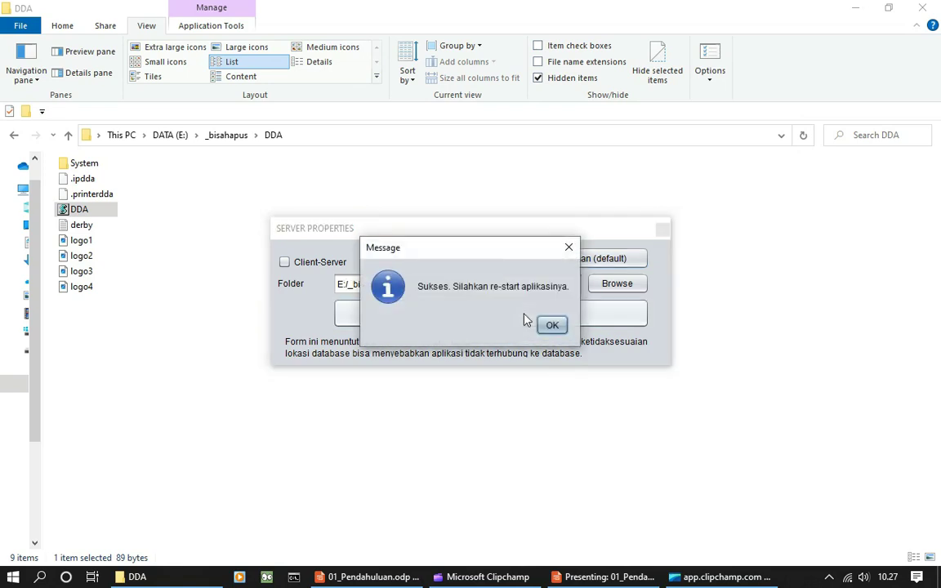
left_click(550, 324)
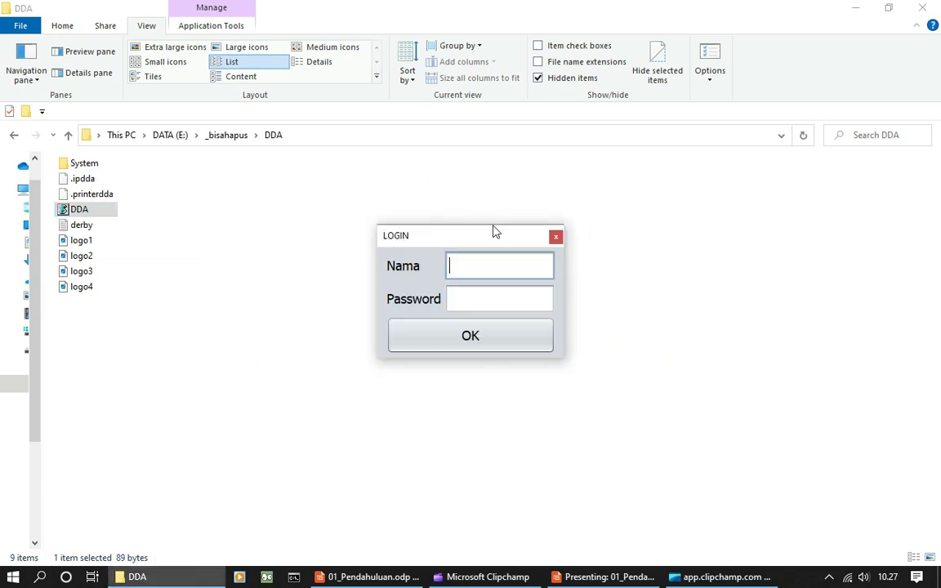
Log in by entering the operator name and the account password
type("daniani")
key("Tab")
type("***")
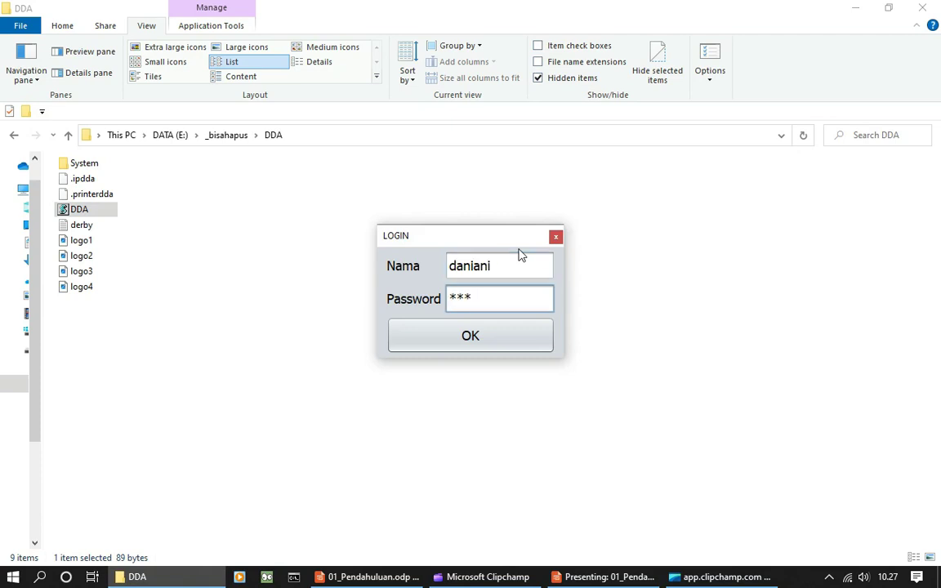
left_click(458, 349)
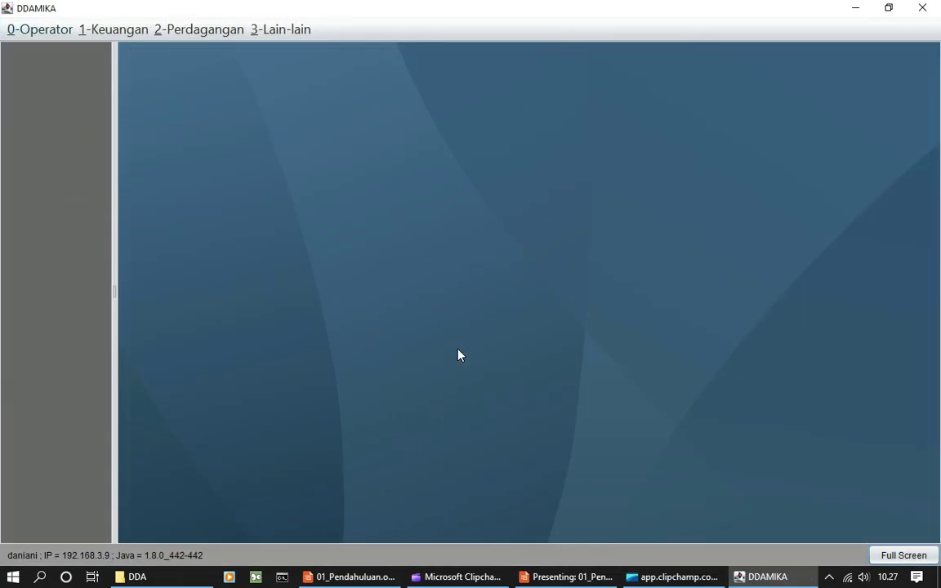
Open product management and list the products of the ALAT BANGUNAN category, followed by those of ALAT LISTRIK
left_click(202, 38)
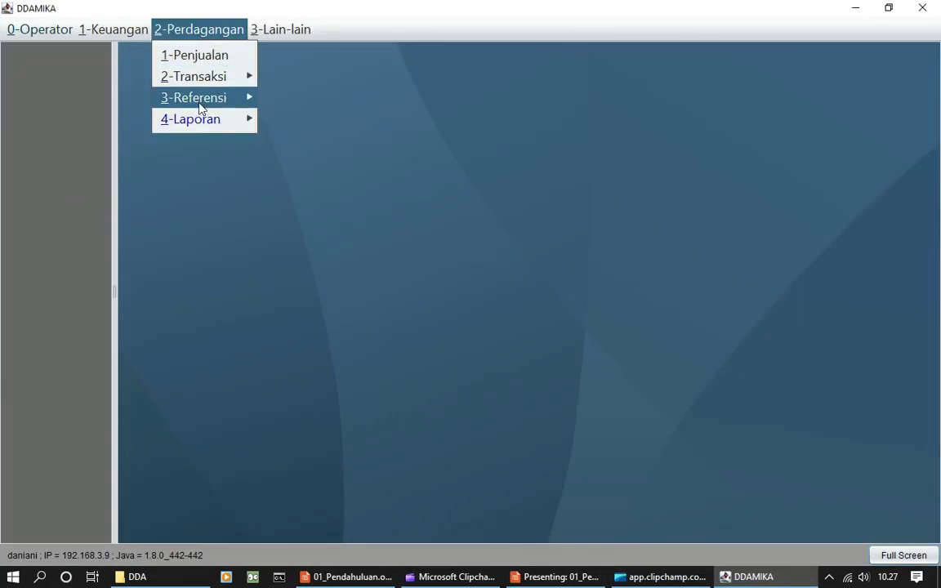
mouse_move(139, 41)
mouse_move(184, 38)
mouse_move(225, 100)
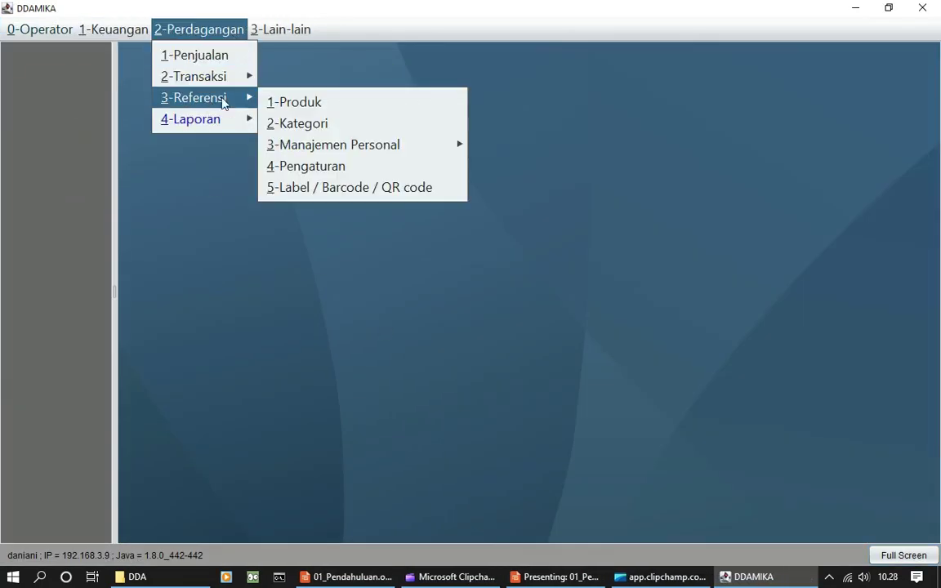
left_click(285, 102)
left_click(172, 217)
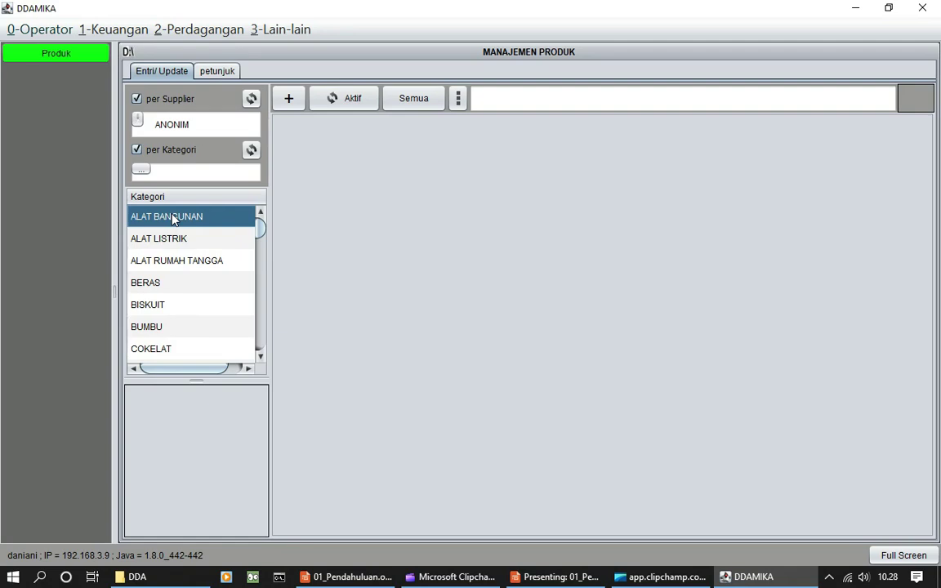
double_click(174, 219)
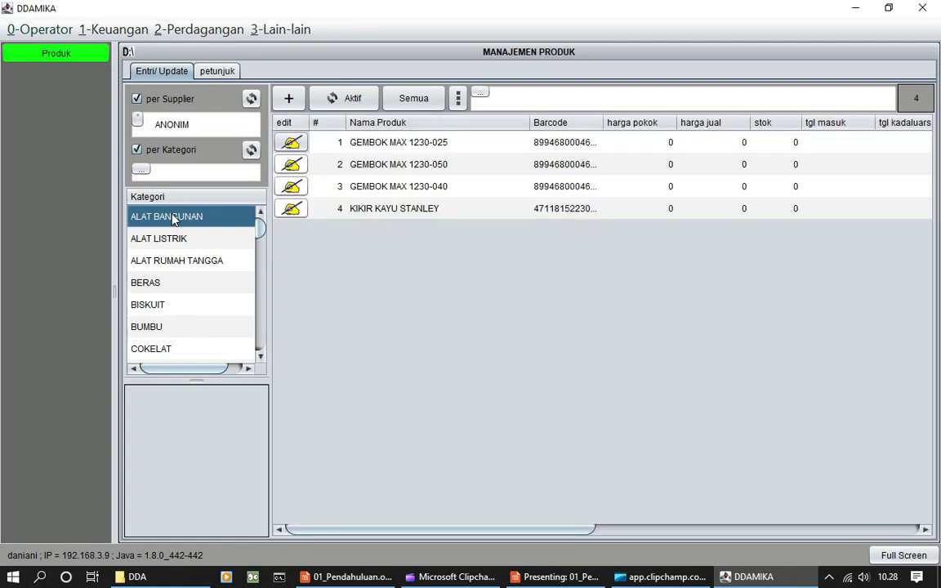
left_click(175, 239)
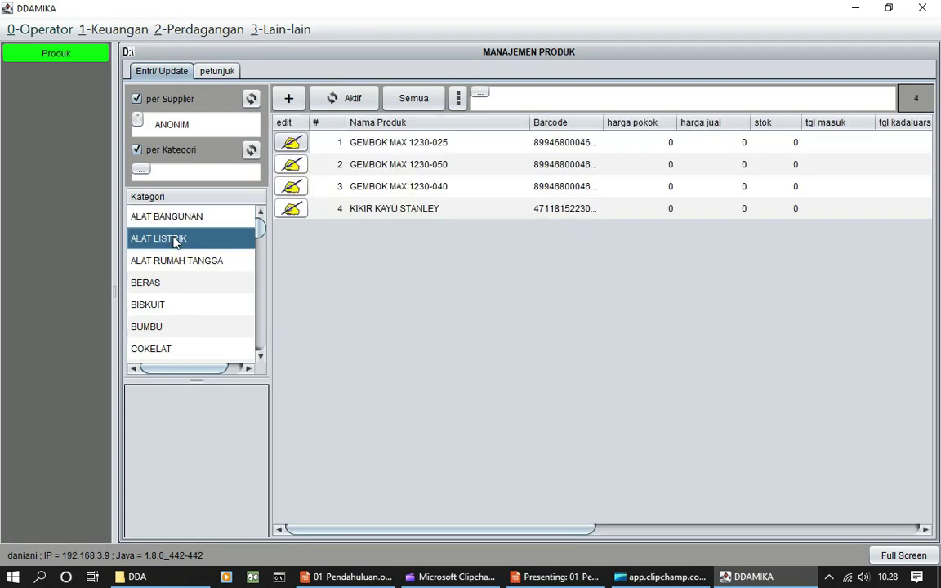
double_click(175, 240)
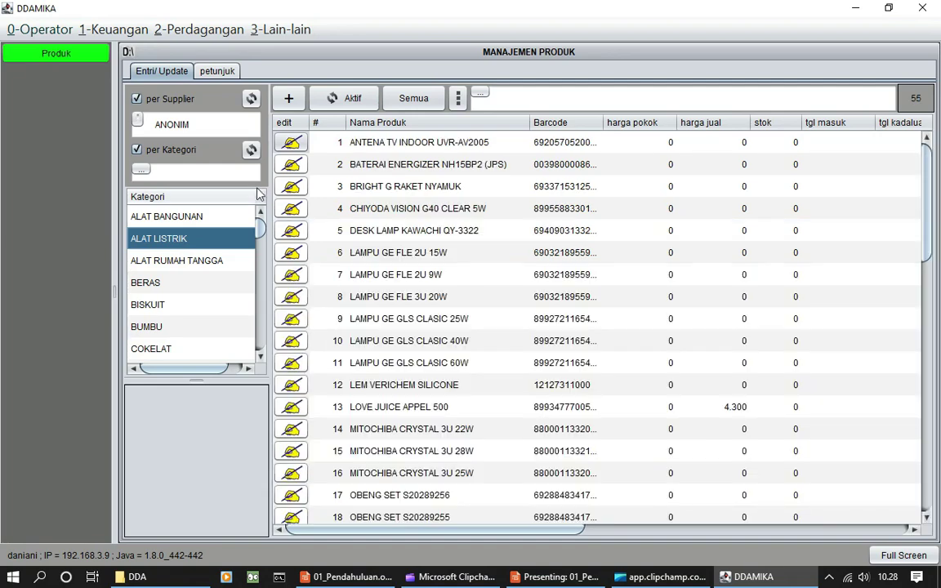
Exit the DDAMIKA application and confirm leaving it
left_click(43, 32)
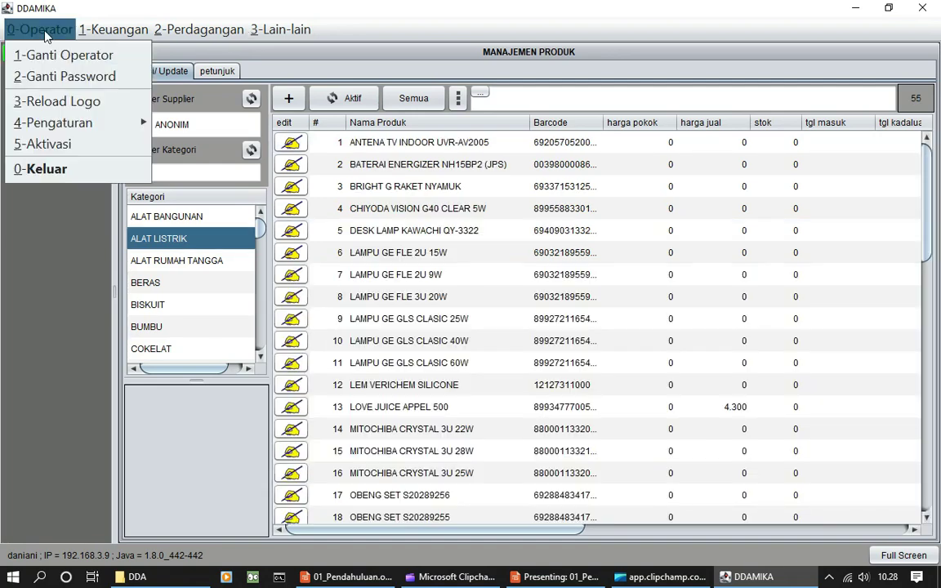
left_click(73, 168)
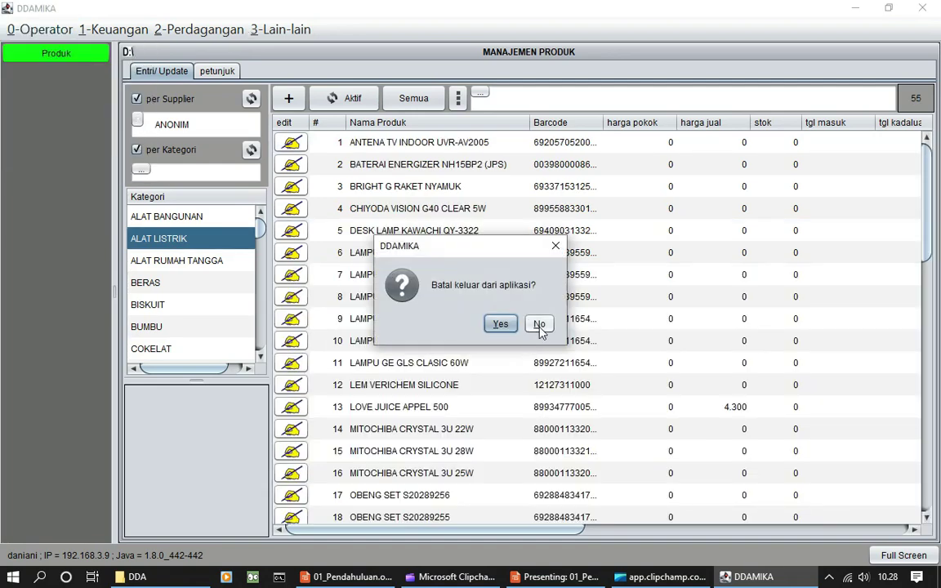
left_click(539, 325)
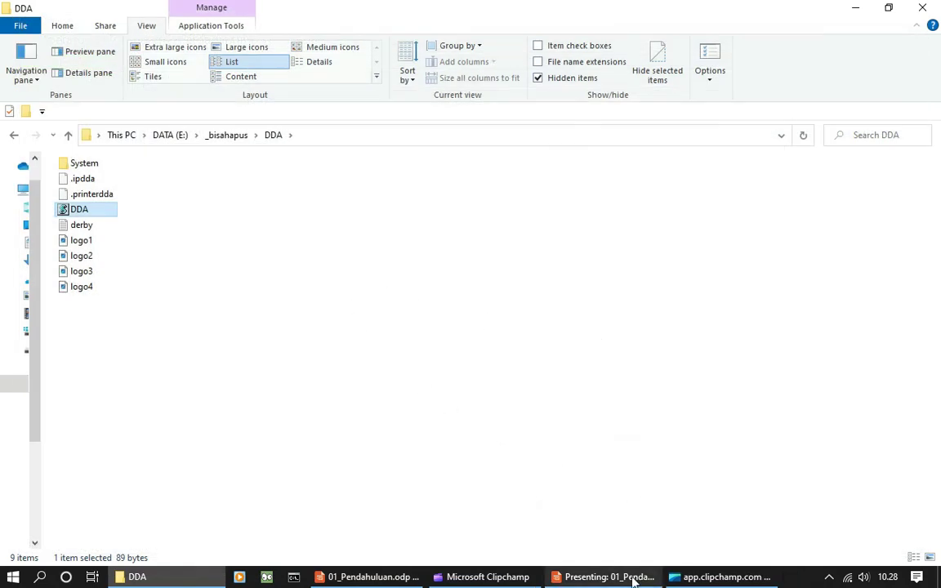
Switch to the running 01_Pendahuluan slideshow to view the Materi slide, and return to the DDA folder in File Explorer
left_click(600, 576)
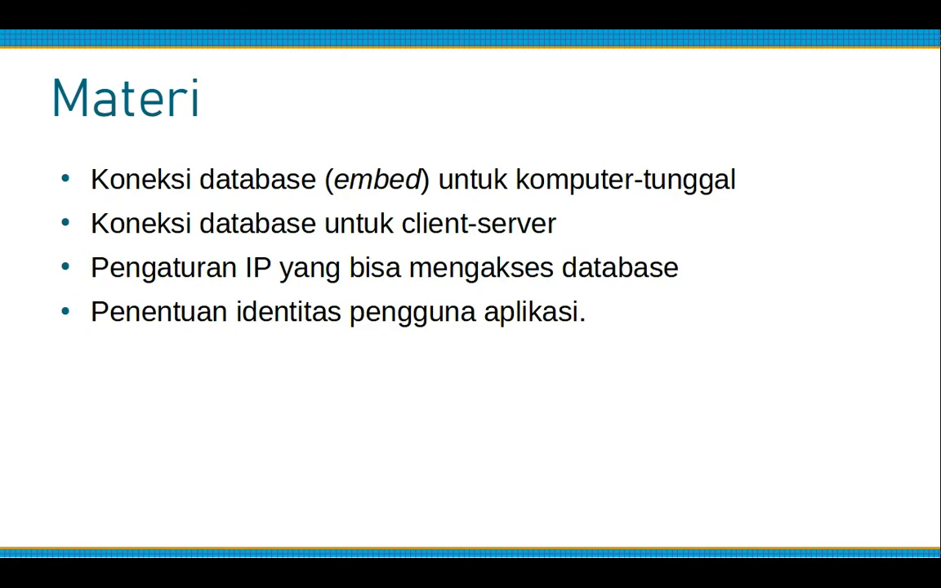
key("super")
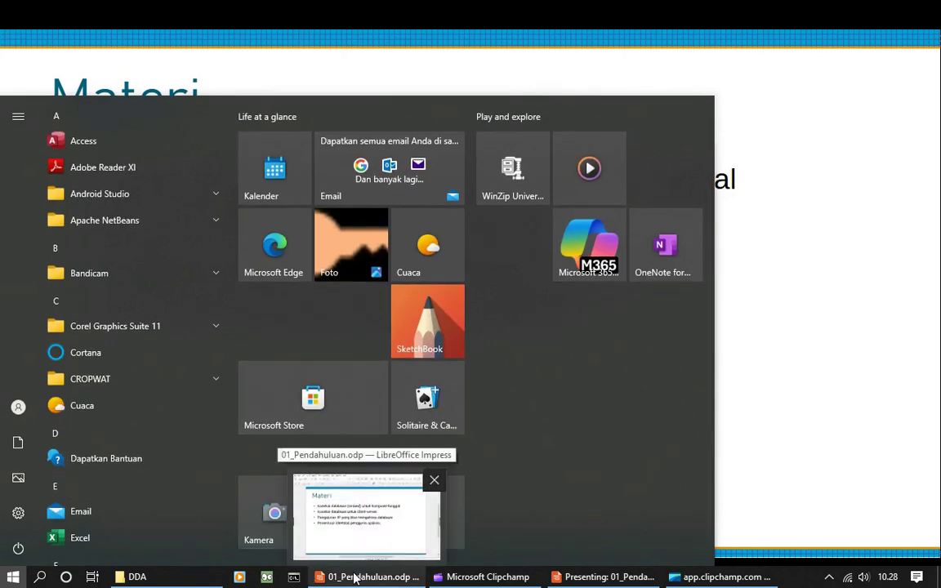
left_click(167, 581)
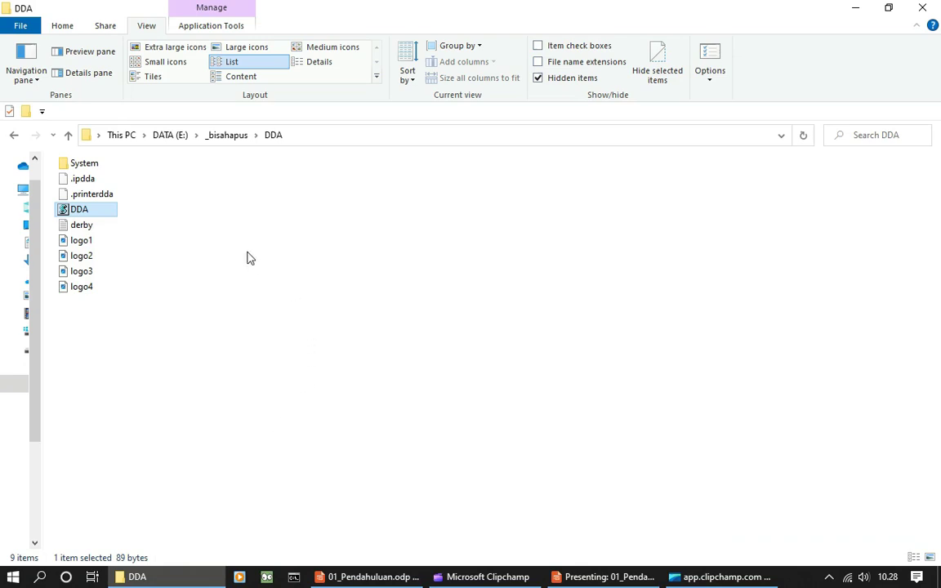
Run the Server_start batch file from the System folder and minimize its console window
double_click(82, 163)
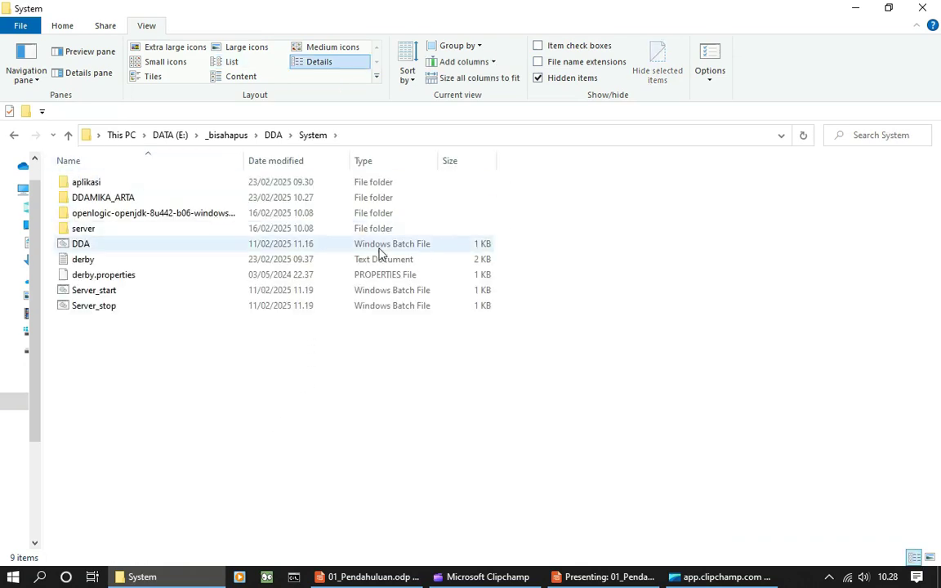
mouse_move(142, 306)
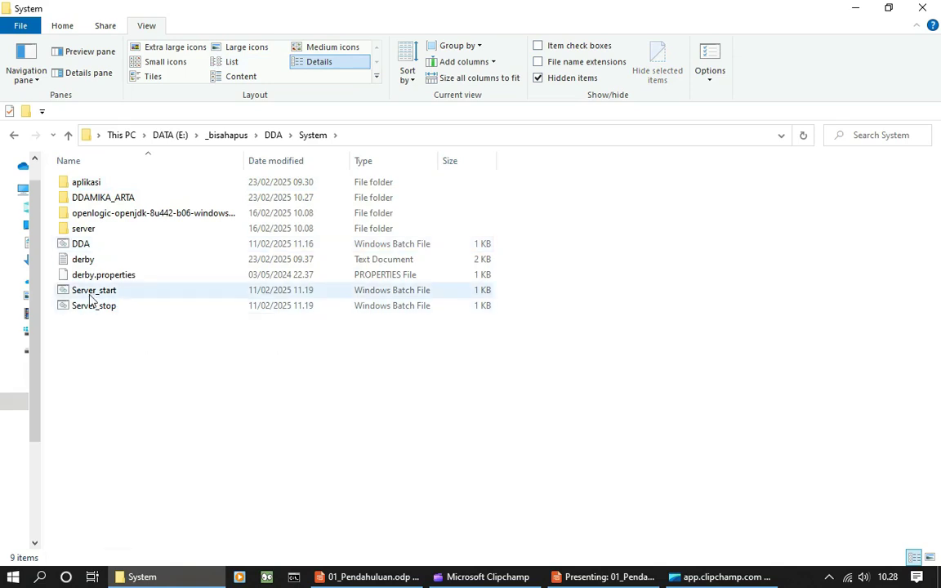
left_click(274, 136)
double_click(69, 169)
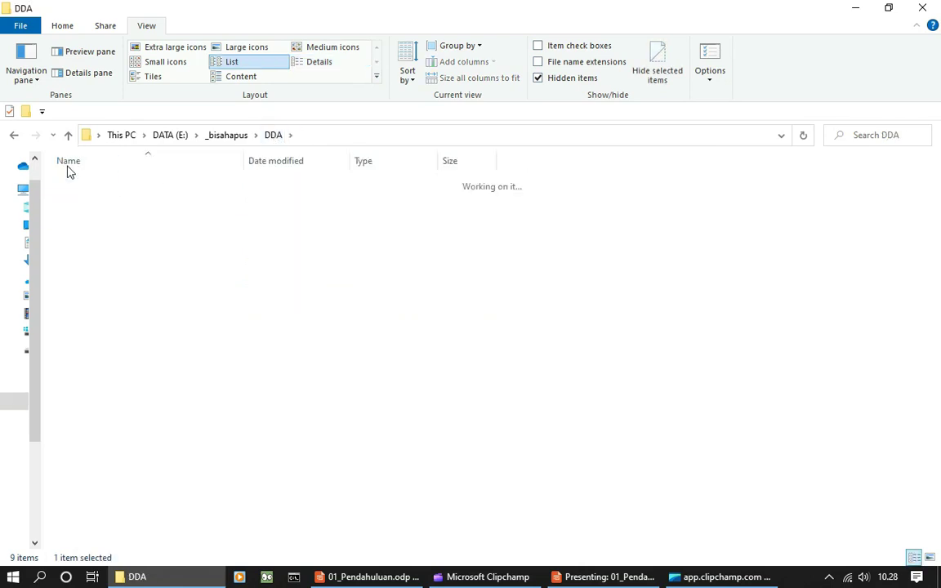
left_click(67, 296)
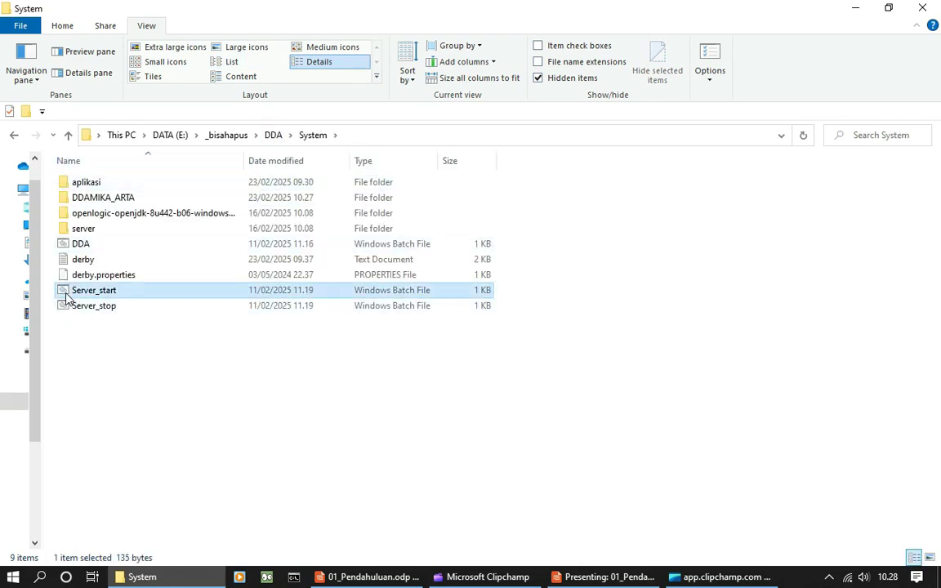
double_click(68, 296)
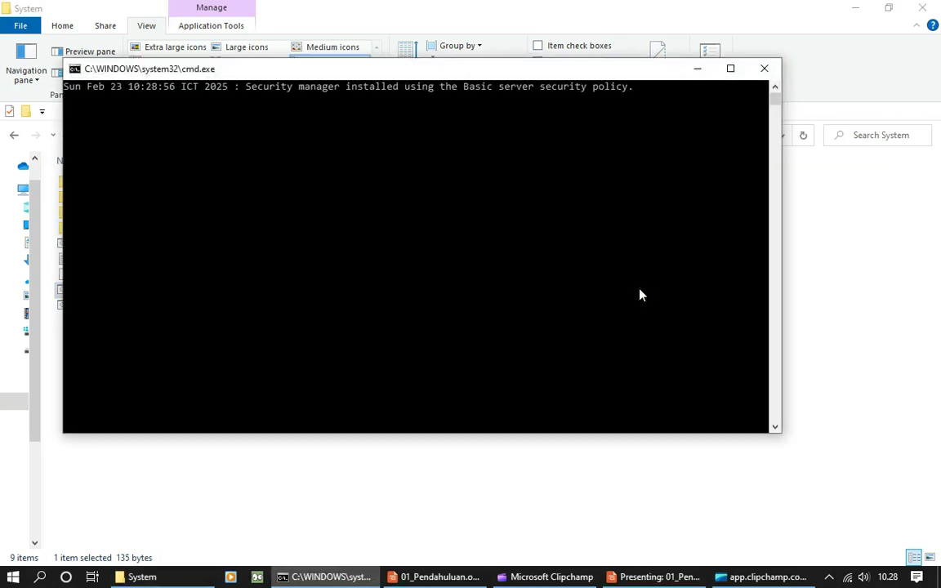
left_click(698, 74)
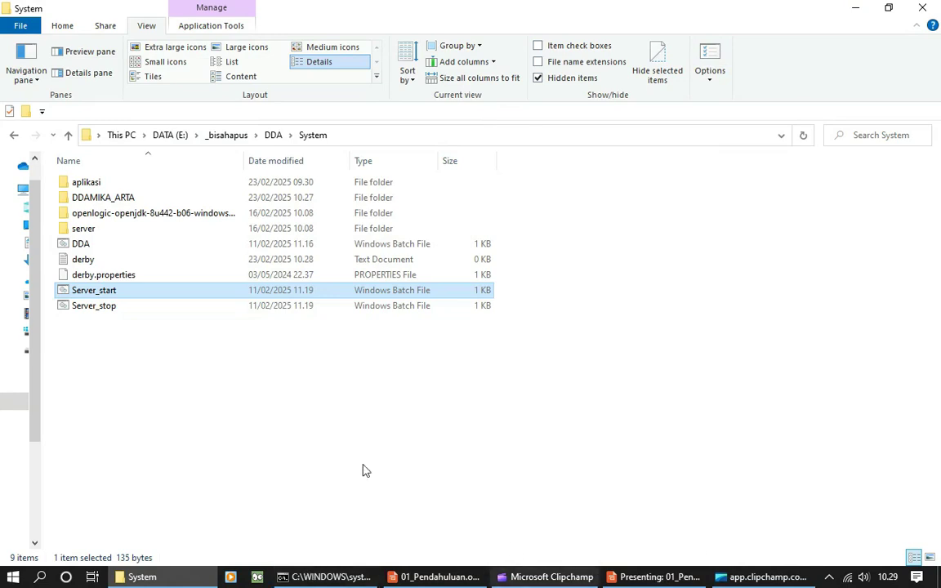
Relaunch DDA from the DDA folder and log in with the operator name and account password
left_click(273, 135)
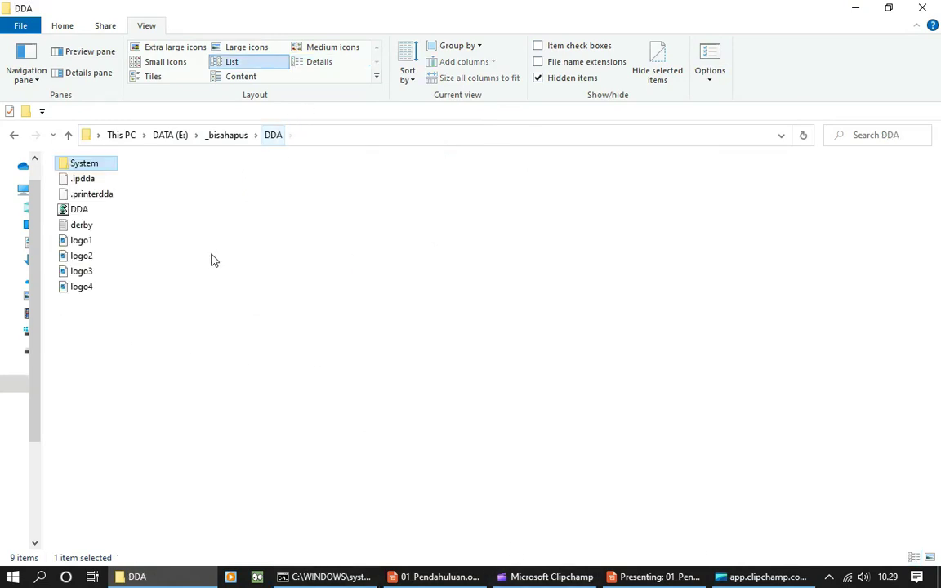
double_click(65, 209)
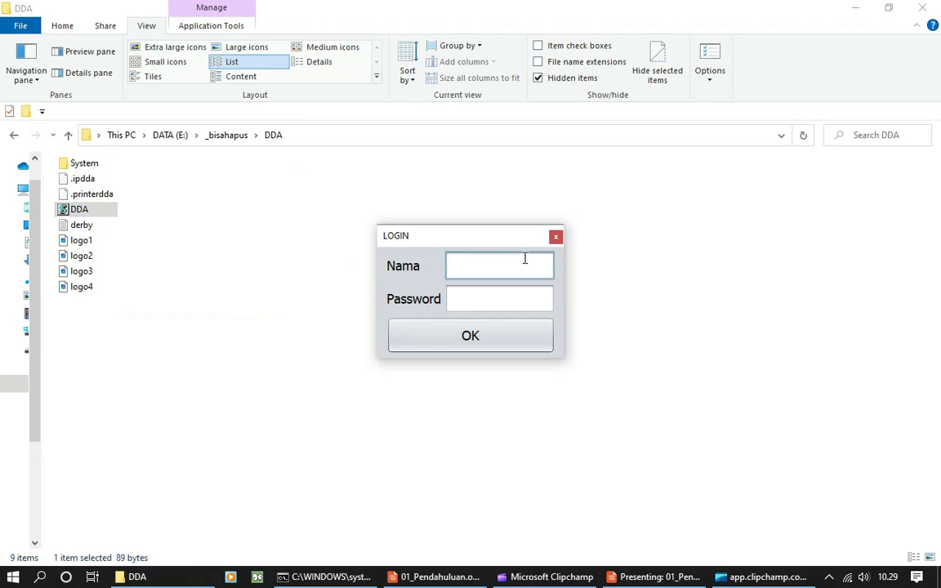
type("daniani")
key("Tab")
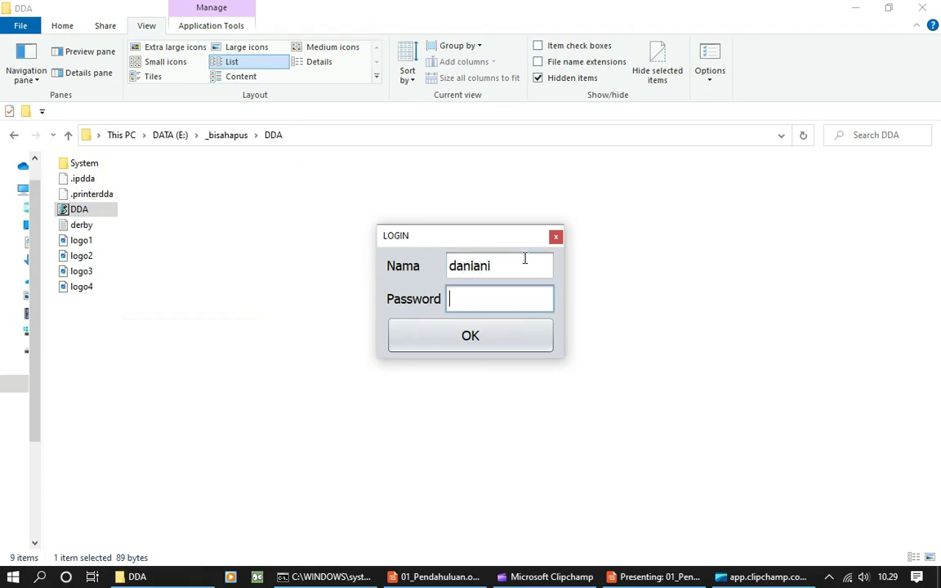
type("***")
key("Tab")
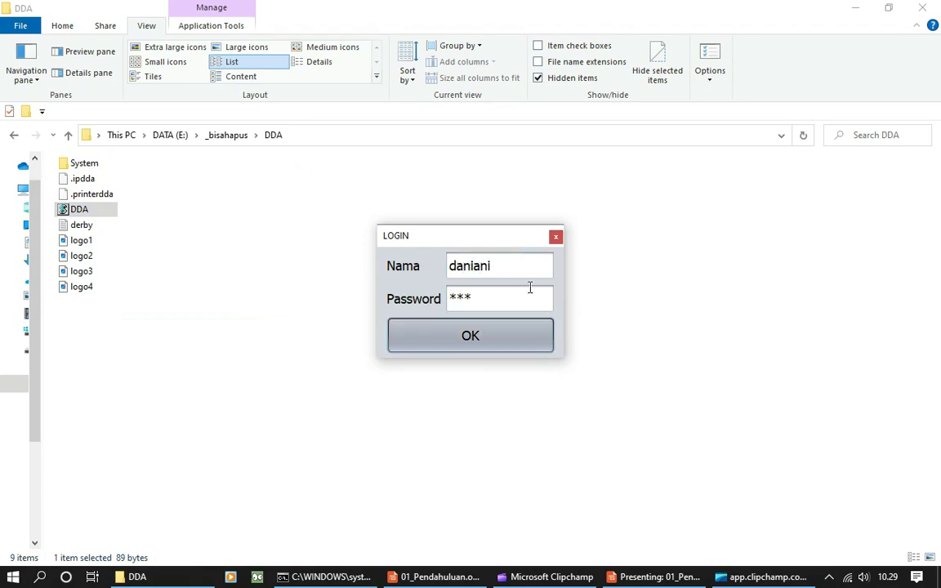
key("Return")
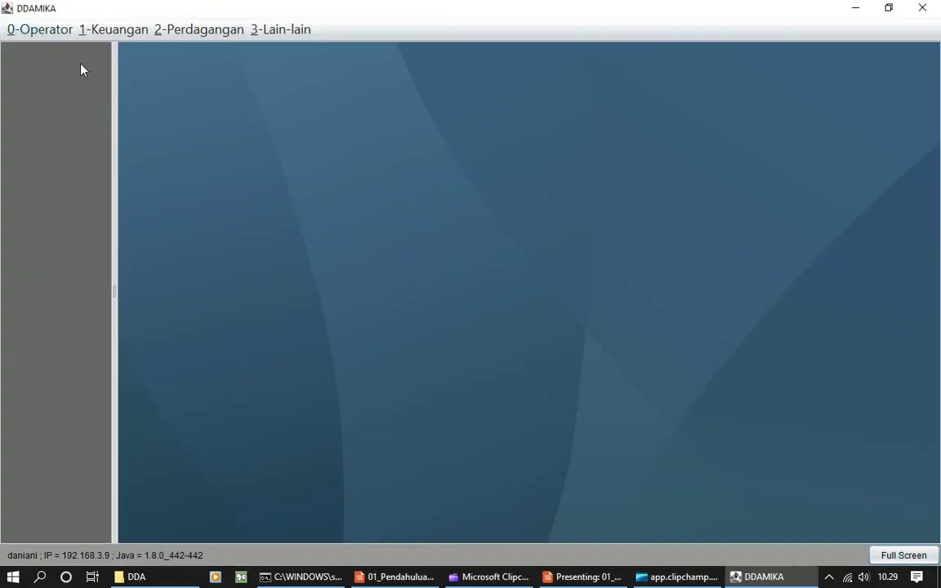
Enable Client-Server in the server properties with host 192.168.3.9 and save the setting
left_click(45, 29)
mouse_move(82, 123)
left_click(182, 174)
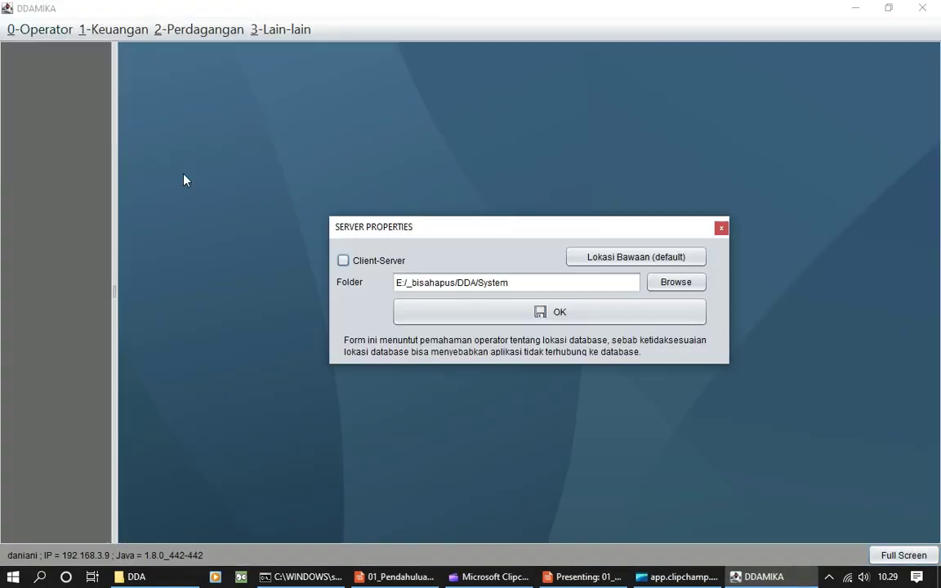
left_click(344, 260)
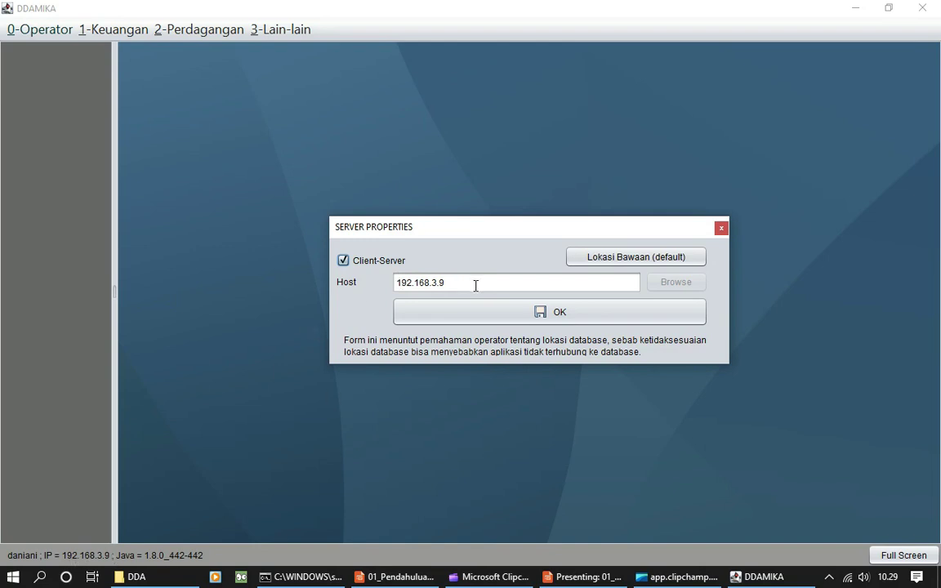
left_click_drag(475, 286, 439, 283)
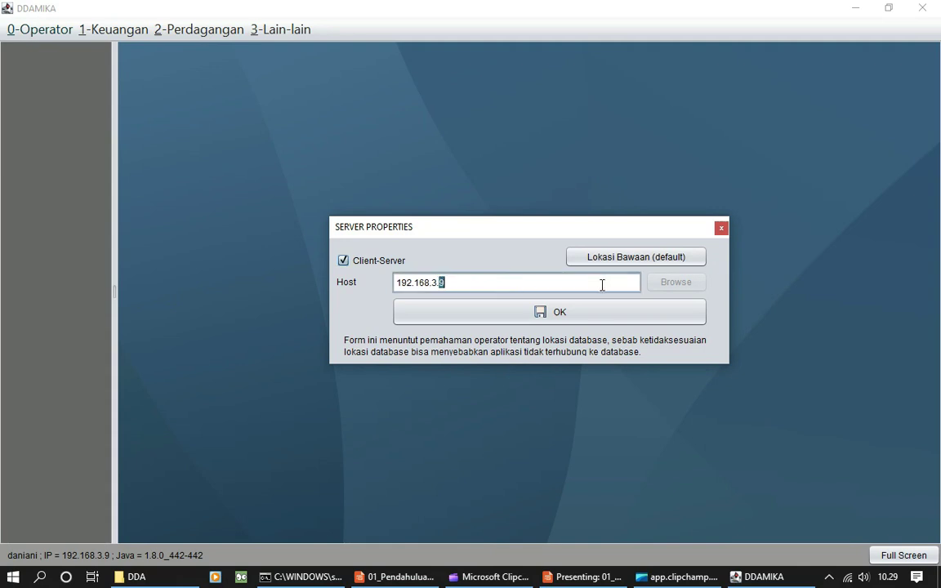
left_click(530, 317)
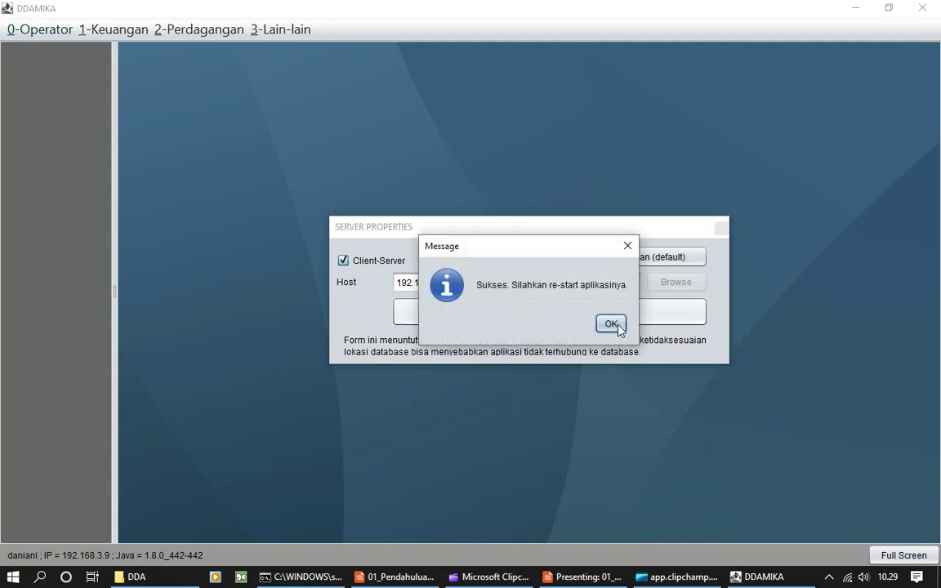
Acknowledge the restart message, relaunch DDA from its folder, and log in with the operator name and account password
left_click(611, 325)
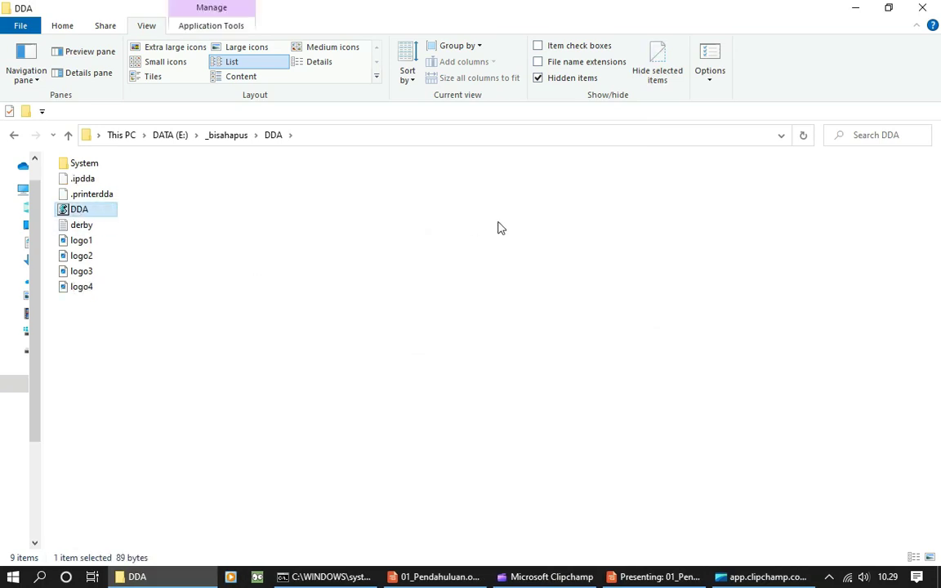
key("Return")
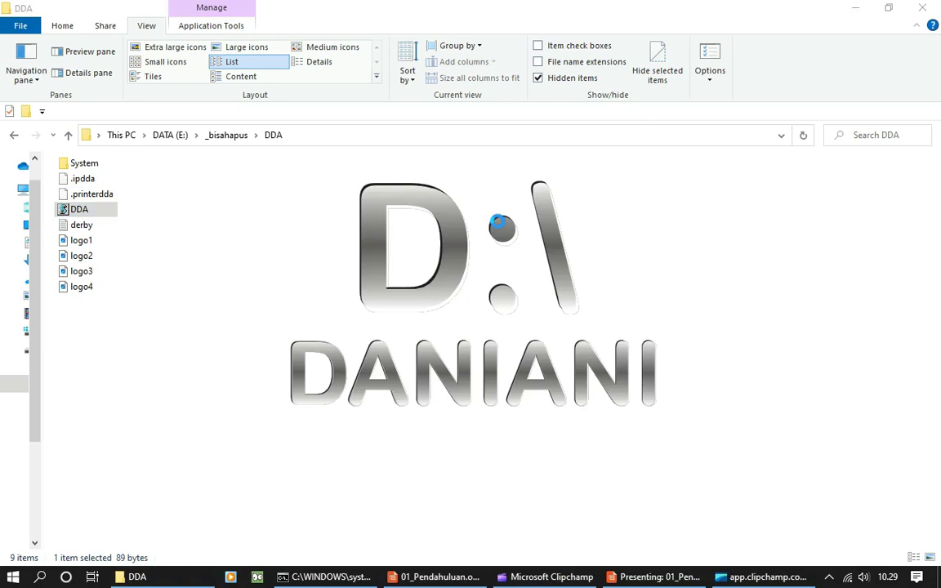
type("daniani")
key("Tab")
type("***")
key("Tab")
key("Return")
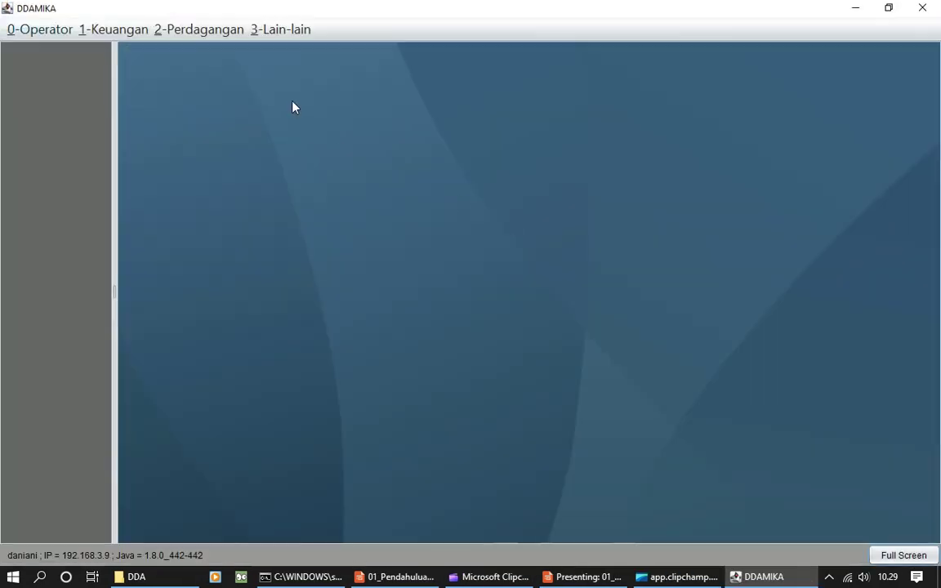
Open the Produk page under Perdagangan references and select the ALAT LISTRIK category to check the database connection
left_click(194, 31)
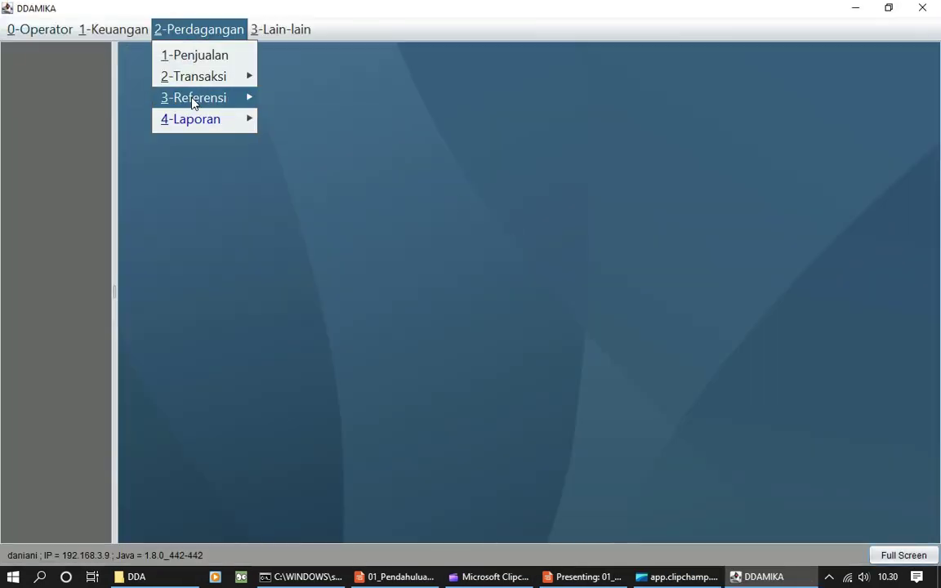
mouse_move(202, 98)
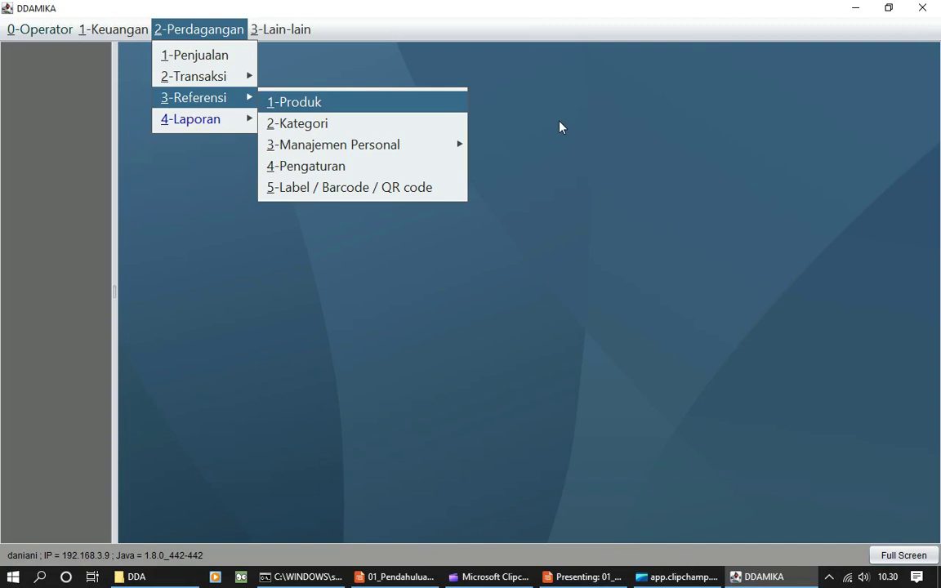
key("Return")
left_click(226, 239)
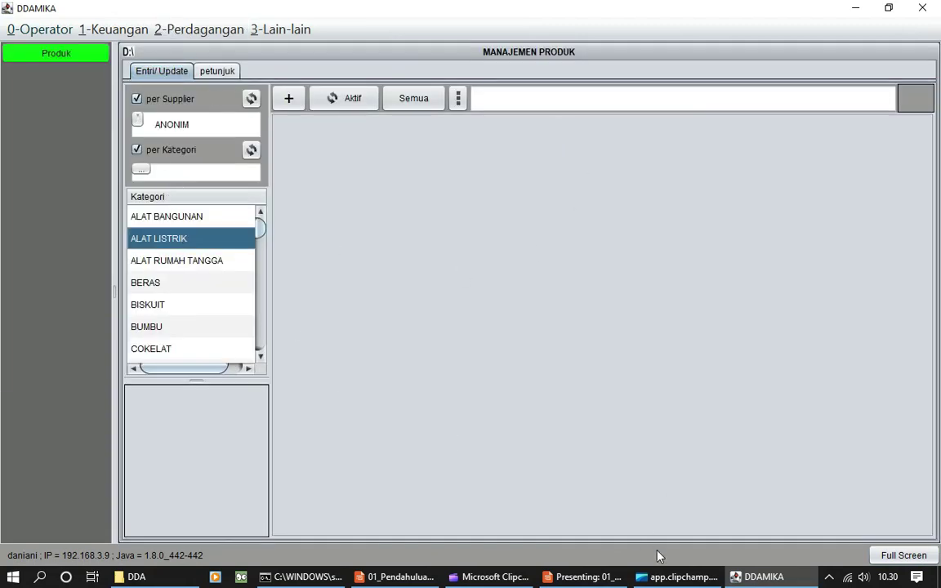
Switch to the running slideshow to view the Materi slide, and return to DDAMIKA
left_click(624, 577)
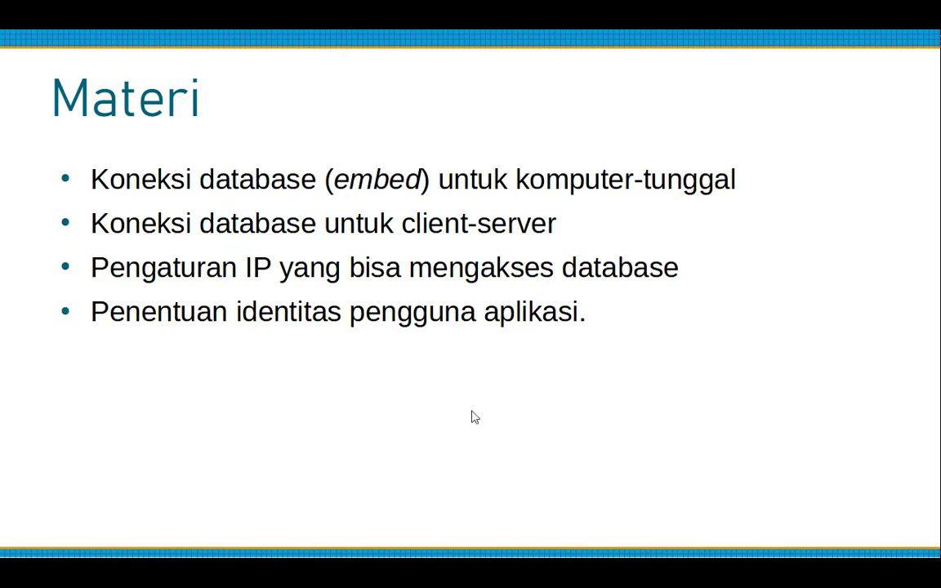
key("super")
left_click(760, 565)
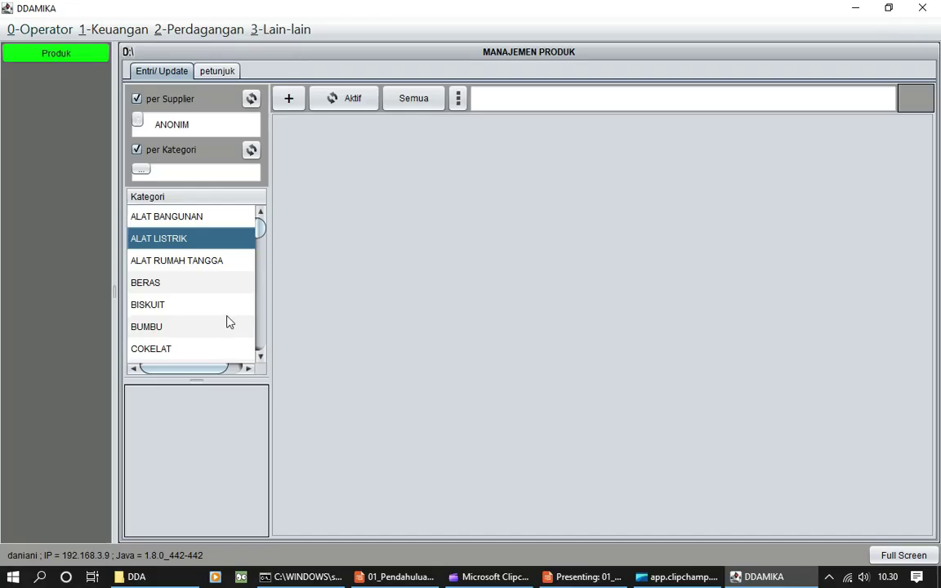
Review the list of computers permitted to access the database in Akses Komputer, and close it
left_click(42, 34)
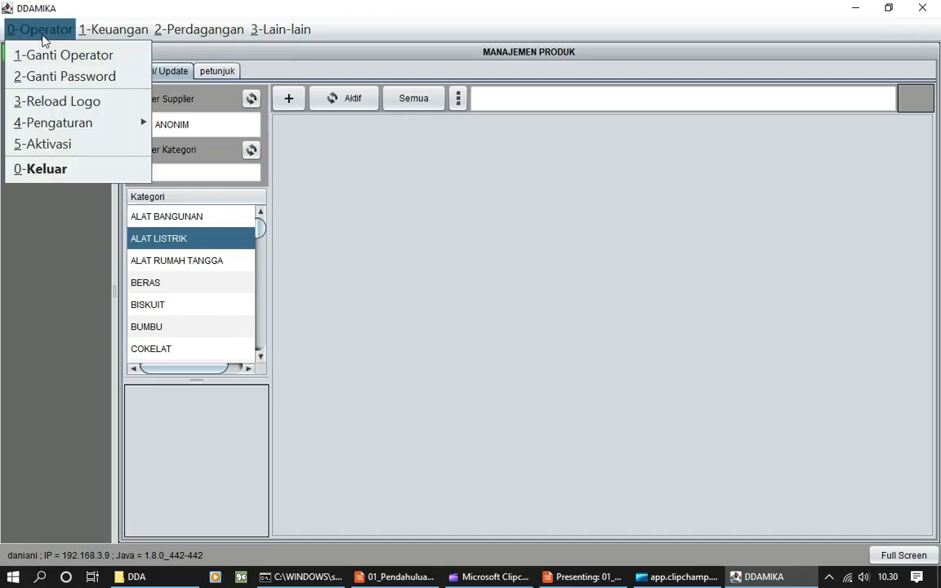
mouse_move(111, 126)
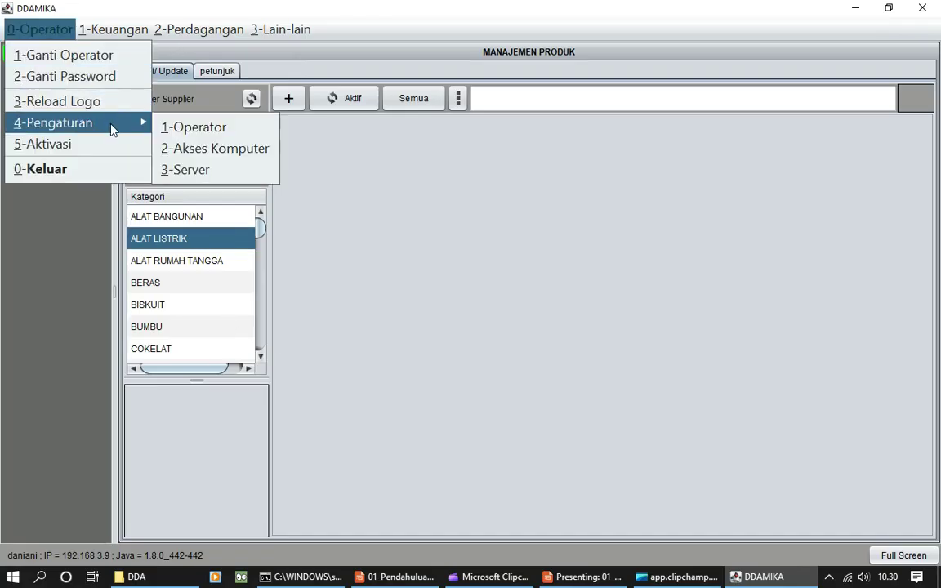
left_click(234, 149)
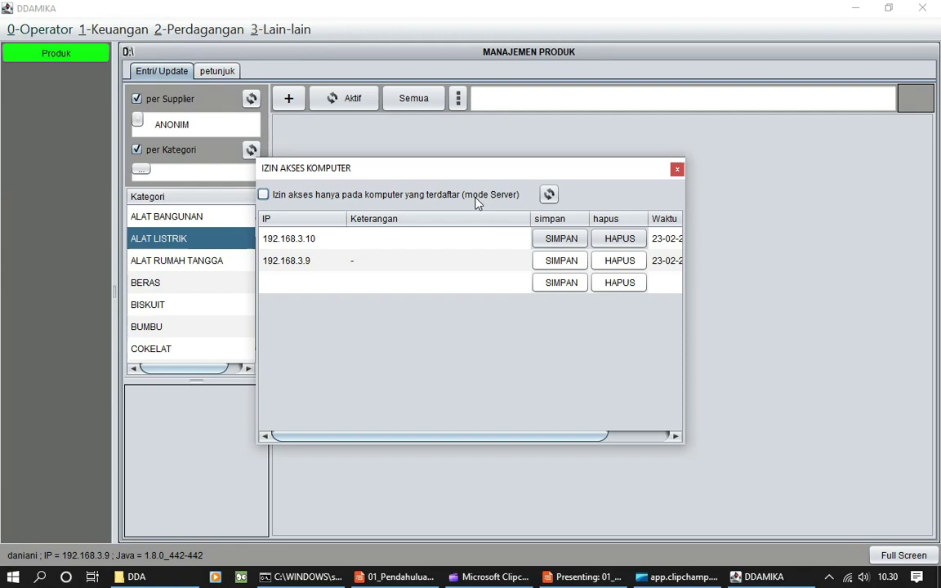
left_click(62, 49)
left_click(677, 170)
Check the maximum user allowance in the Set Masa Aktif activation form, and close both activation dialogs
left_click(41, 29)
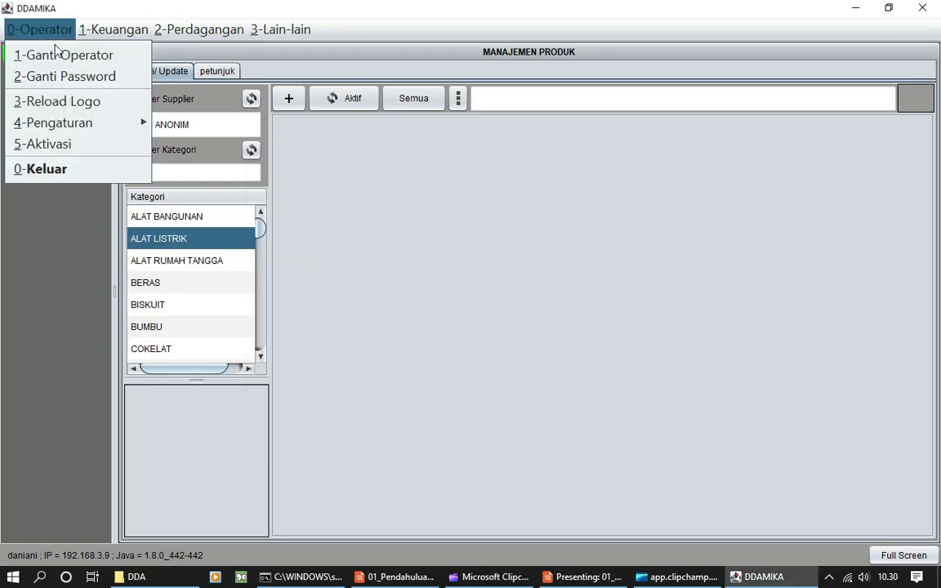
left_click(88, 145)
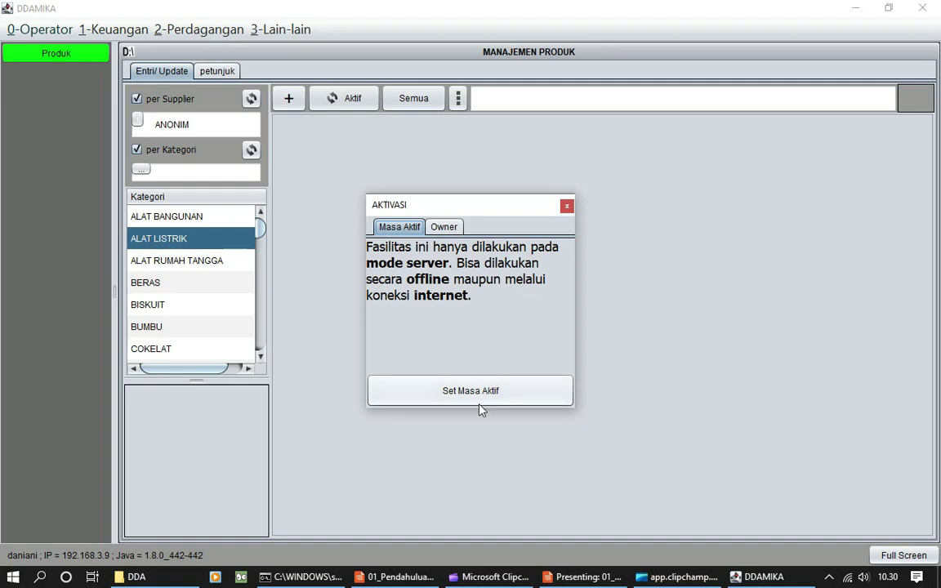
left_click(430, 391)
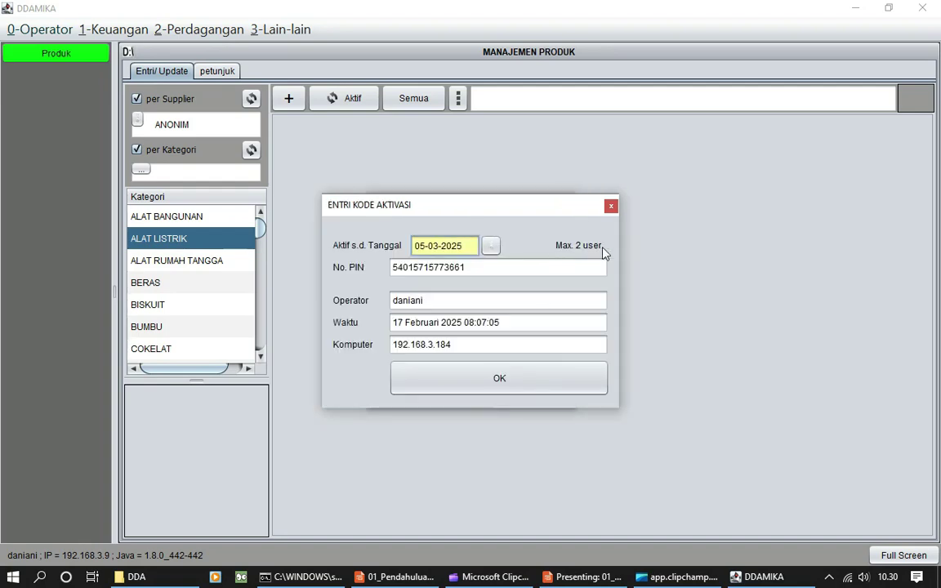
left_click(611, 207)
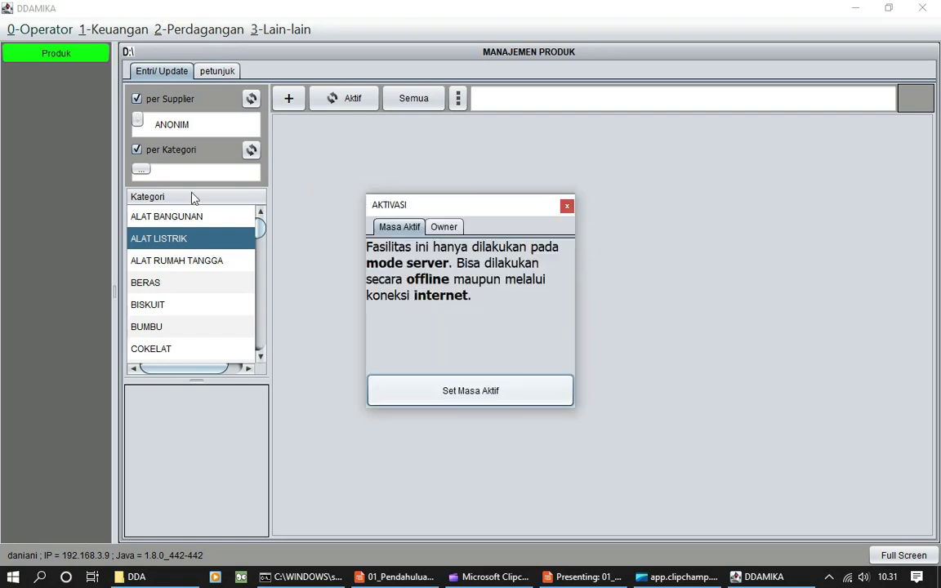
left_click(570, 208)
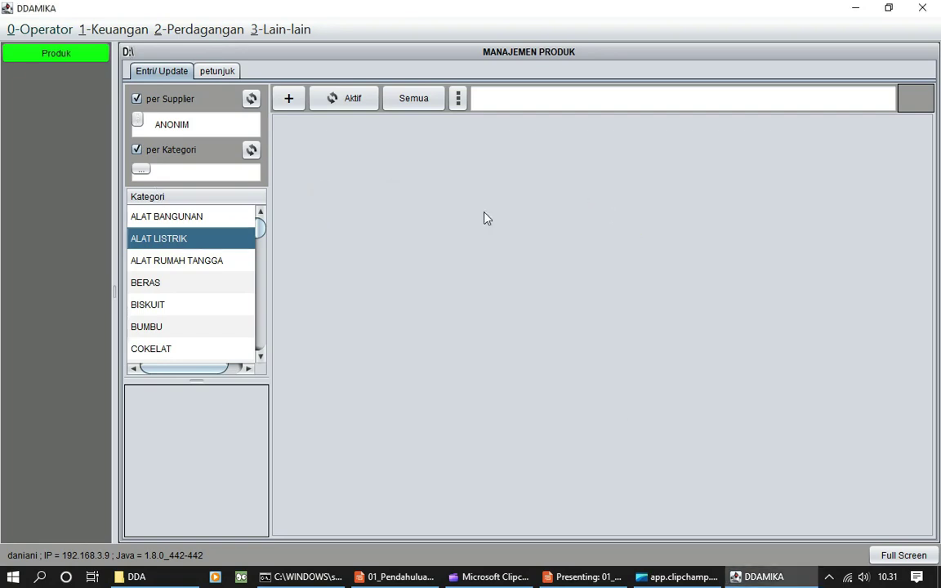
Close the Produk page and reopen the Akses Komputer permission list
left_click(42, 31)
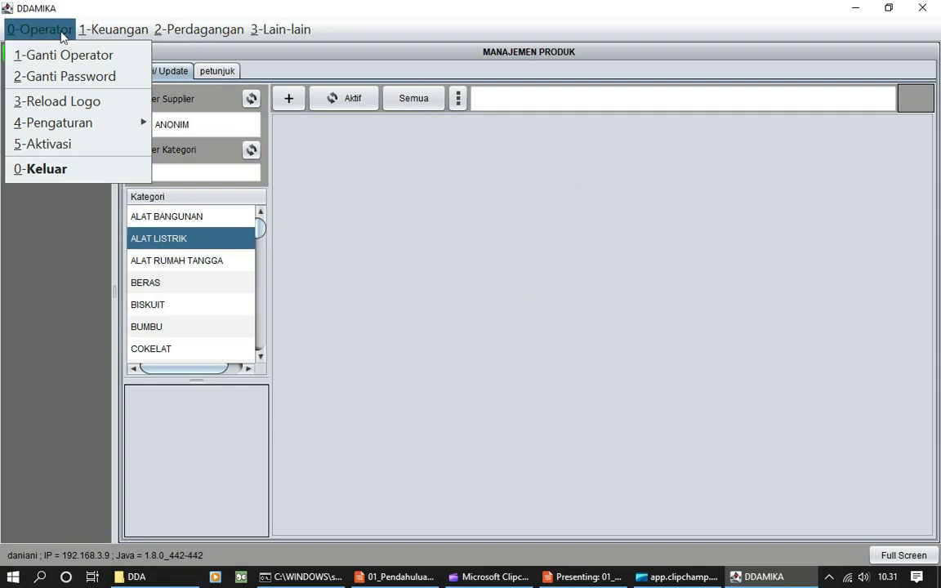
left_click(76, 53)
left_click(43, 30)
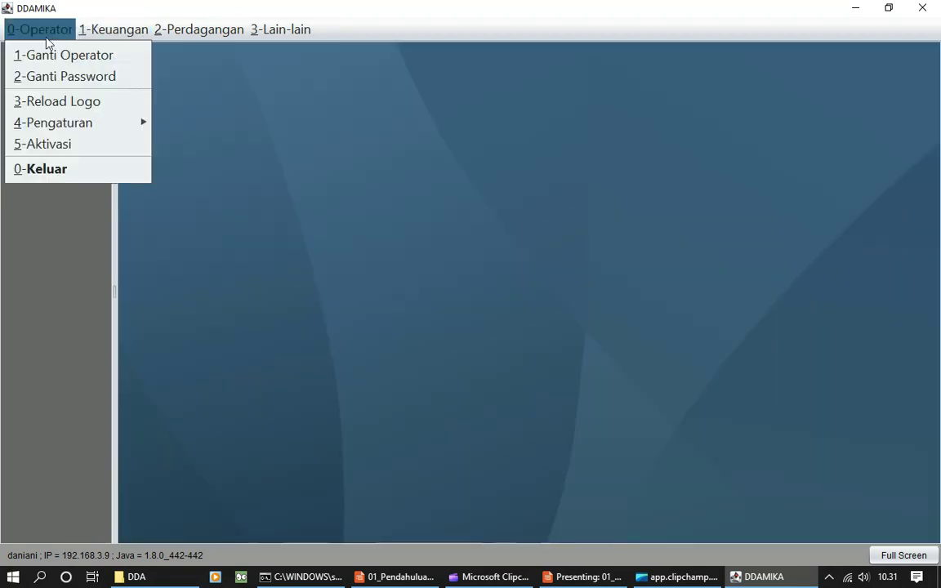
mouse_move(65, 122)
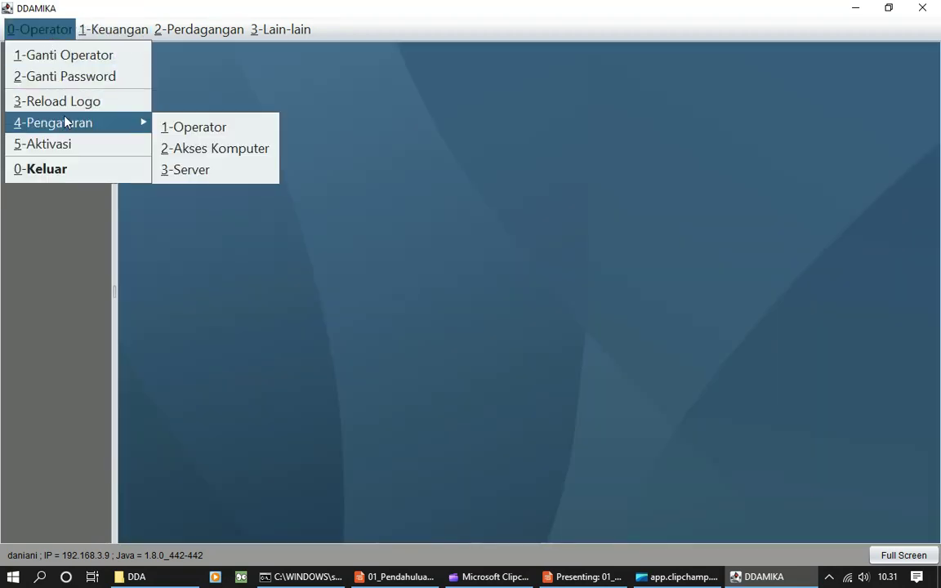
left_click(237, 148)
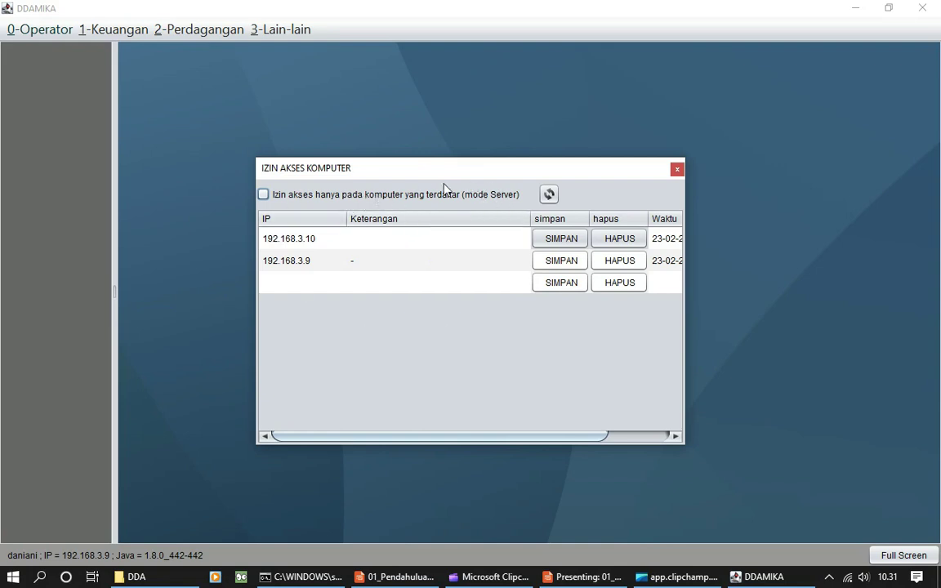
Add the IP 192.168.3.100 in the empty row of the computer access list and save that row
double_click(308, 285)
type("192.19")
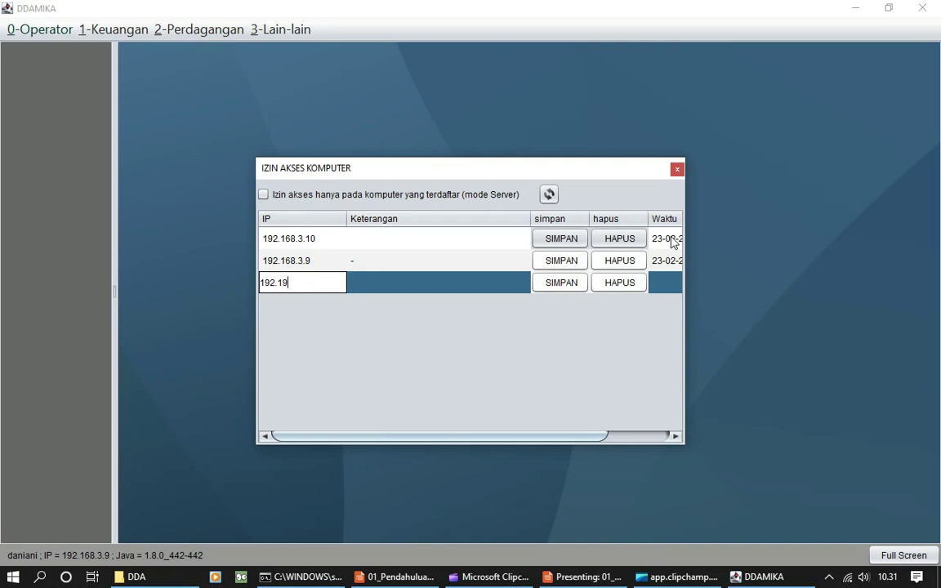
type("68.3.100")
key("Return")
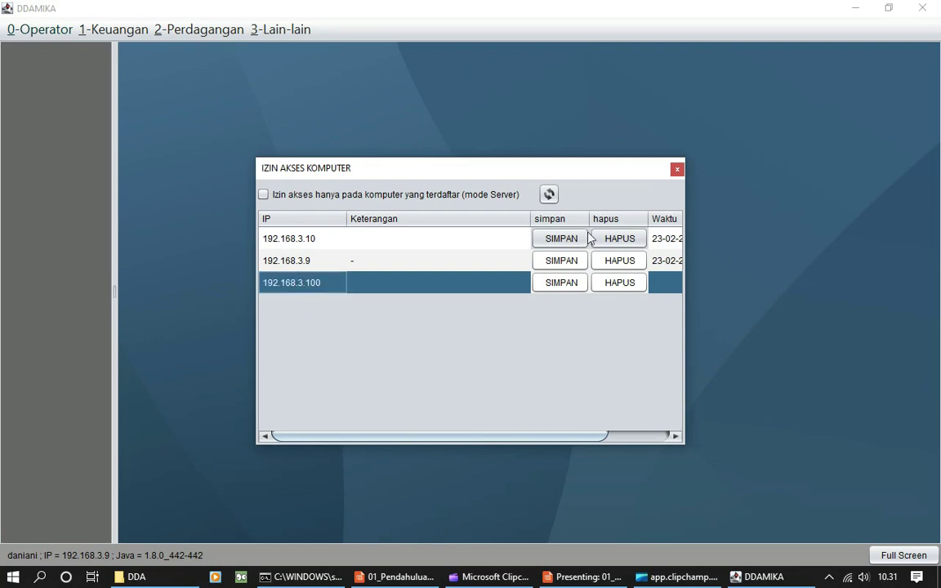
left_click(553, 286)
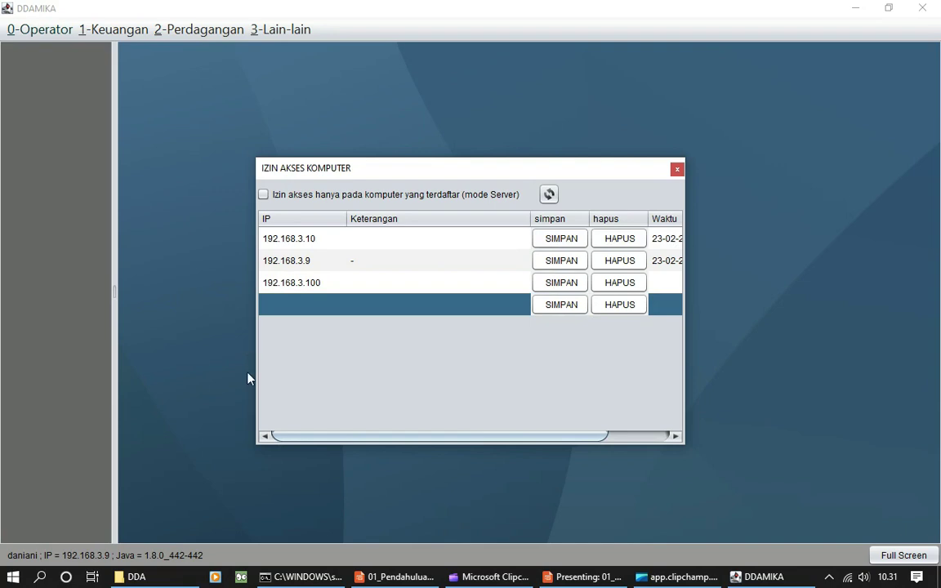
Set the Keterangan of 192.168.3.9 to Server, save the row, then close the access list and dismiss the restart message
left_click(382, 269)
left_click(403, 267)
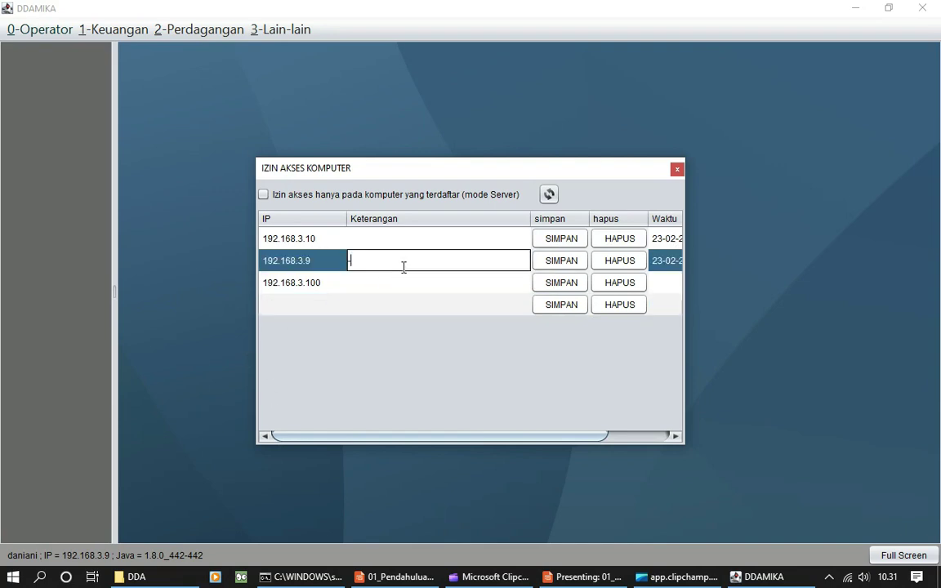
type("Server")
key("Tab")
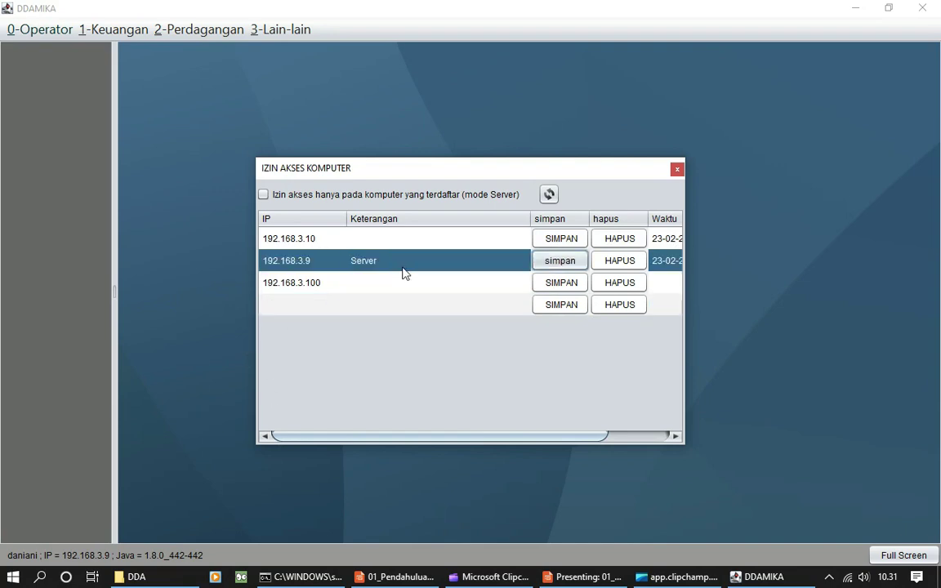
left_click(548, 268)
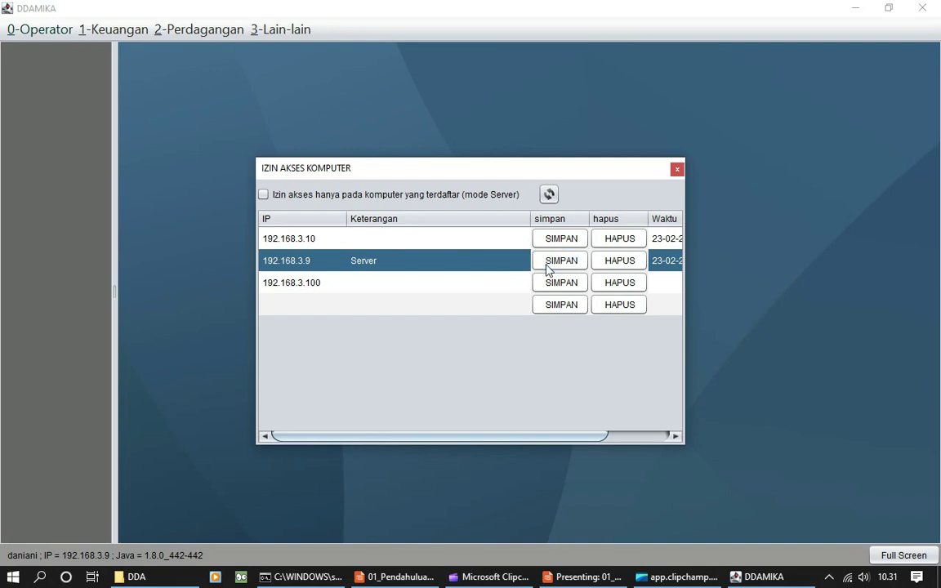
left_click(368, 243)
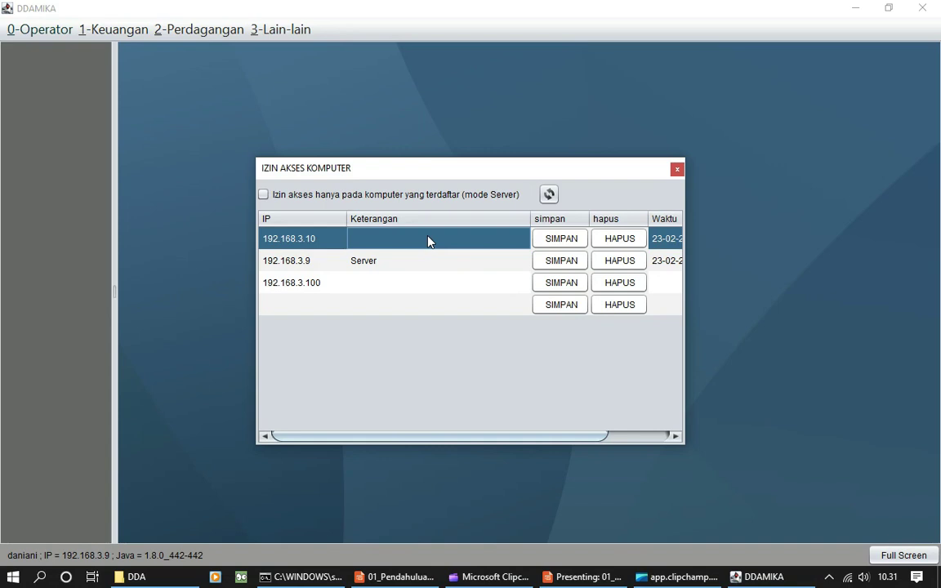
left_click(678, 170)
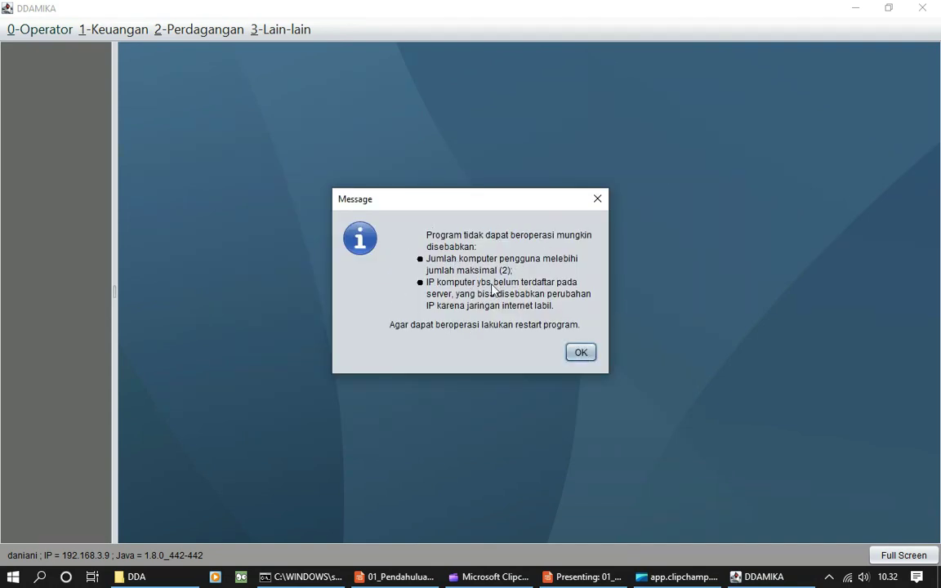
left_click(581, 353)
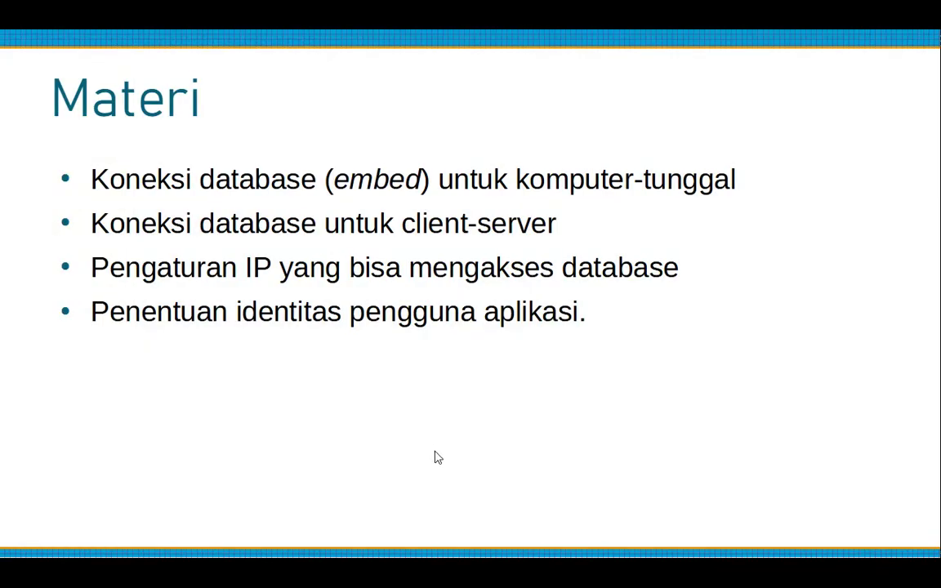
Return to the DDA folder in File Explorer, relaunch DDA, and log in with the operator name and account password
key("super")
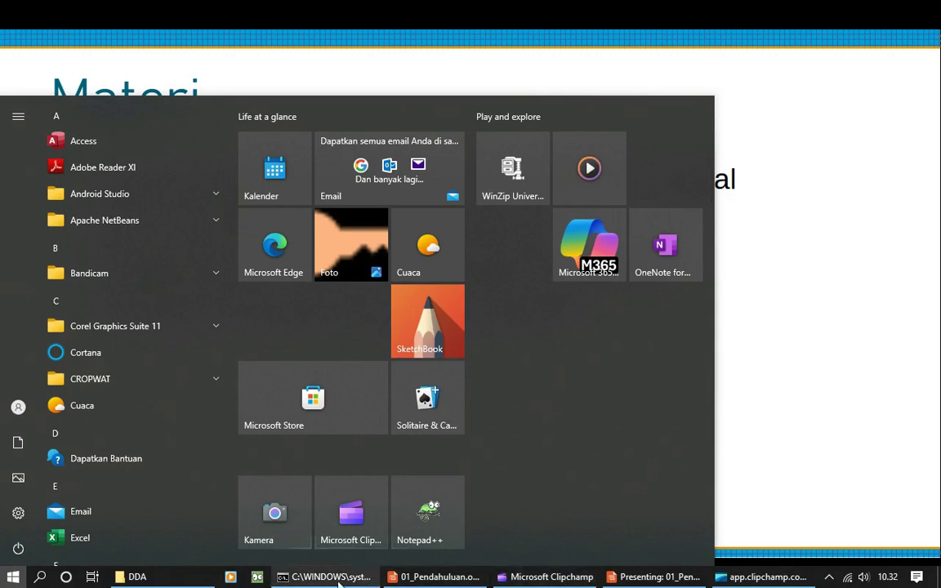
left_click(177, 582)
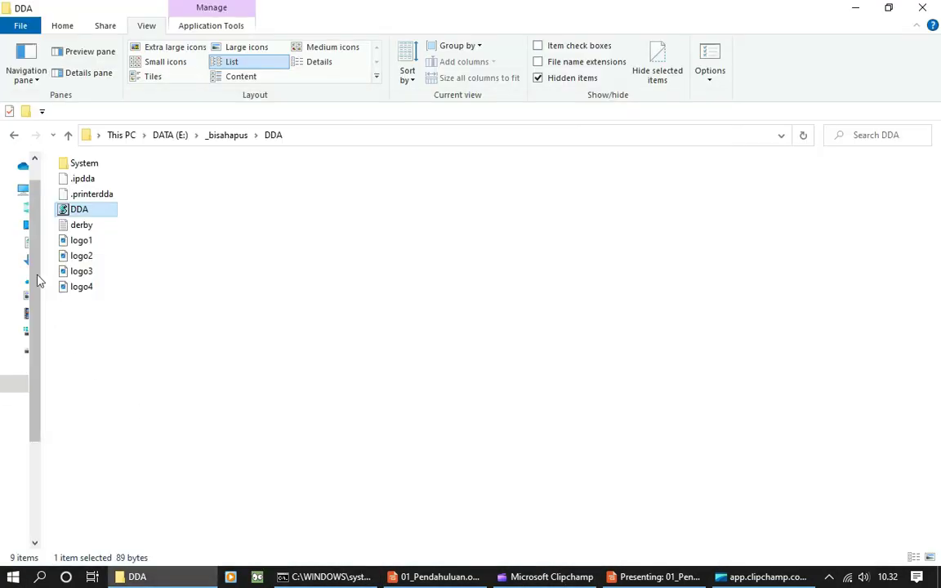
double_click(114, 211)
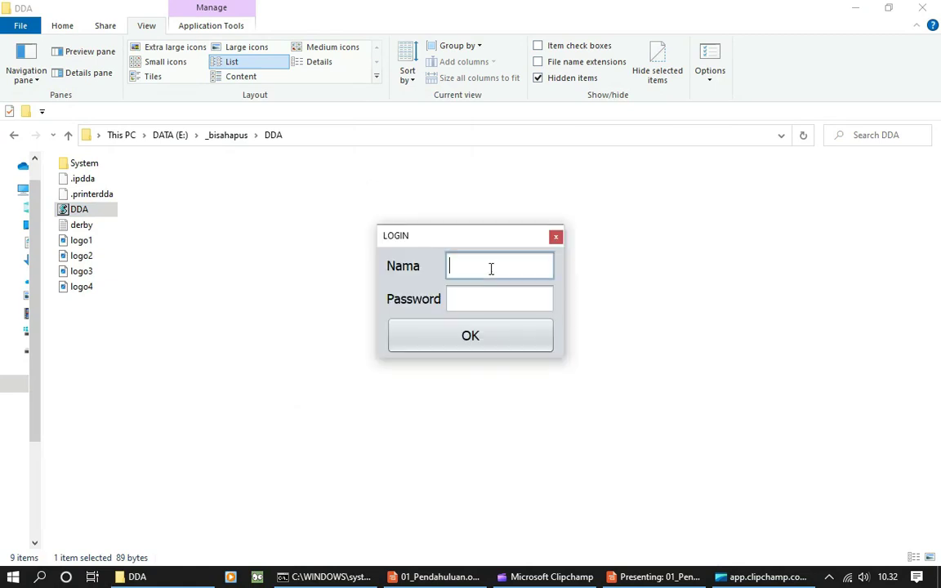
type("daniani")
key("Tab")
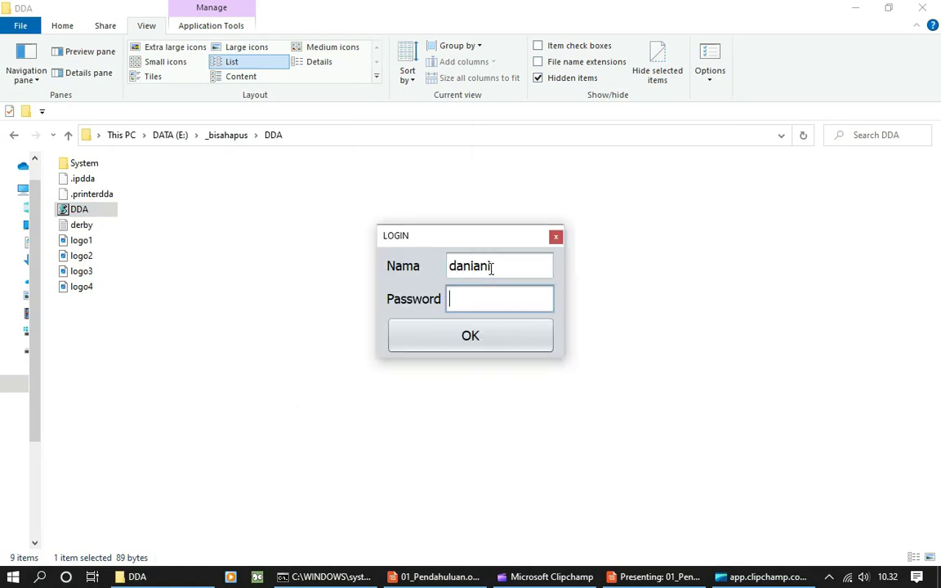
type("***")
key("Tab")
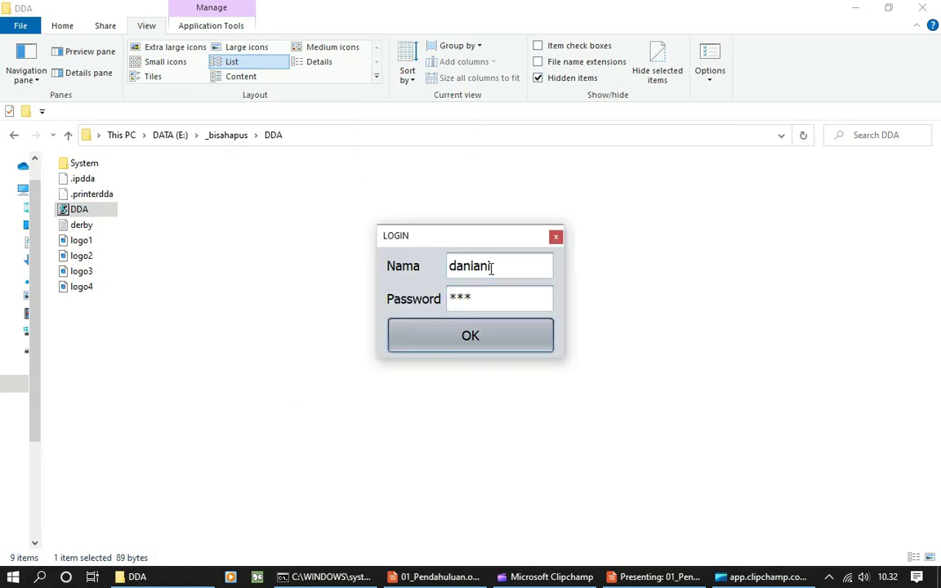
key("Return")
Open the Akses Komputer list, add the IP 192.168.3.11 in the empty row, save that row, and close the list
left_click(32, 29)
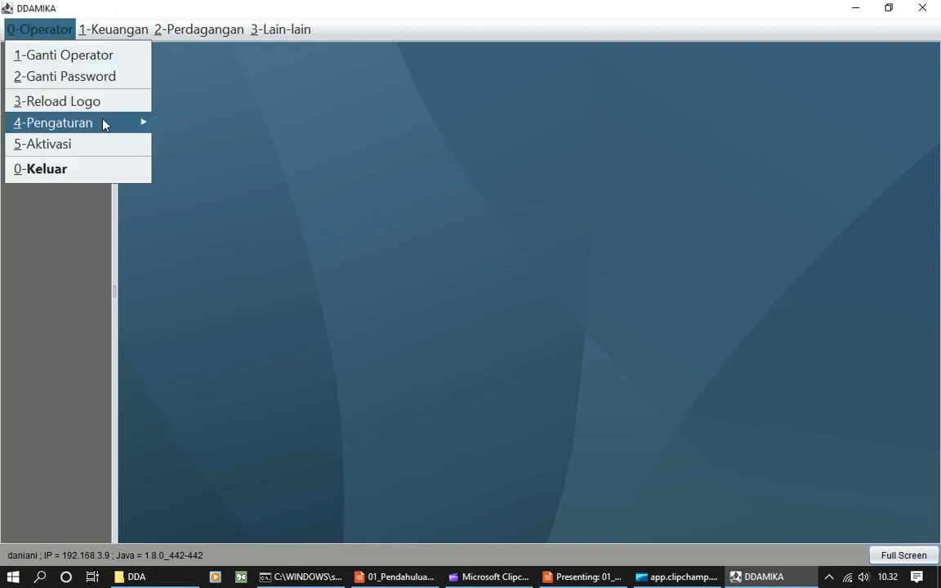
mouse_move(105, 124)
left_click(204, 152)
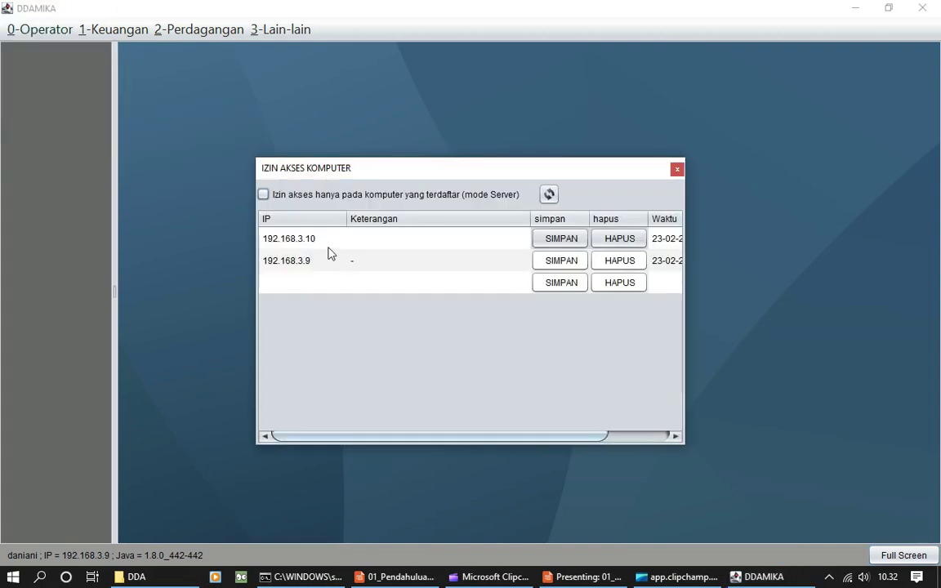
double_click(292, 285)
type("192.168.3.11")
key("Return")
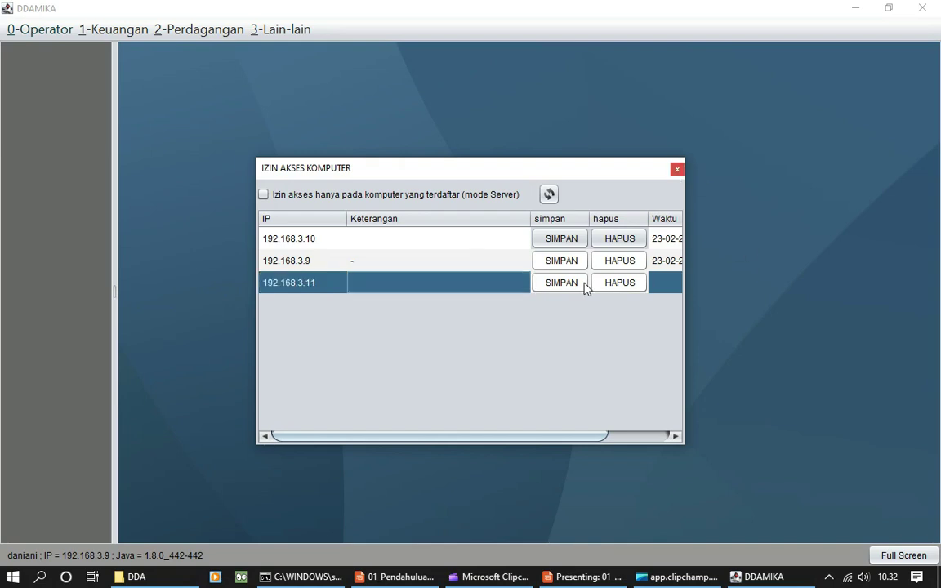
left_click(583, 282)
left_click(678, 169)
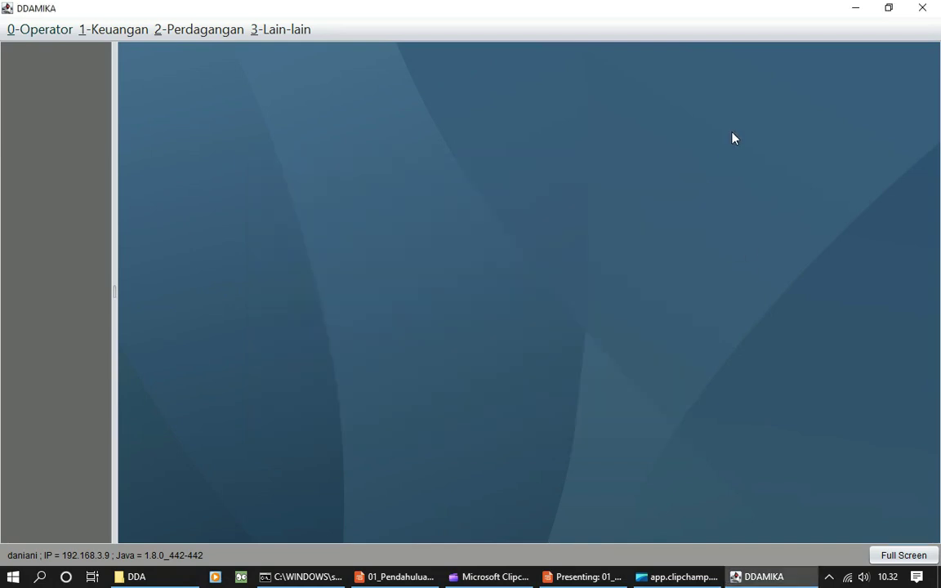
Exit and relaunch DDA, log in with the operator name and account password, dismissing the read-only warning and confirming the login again
left_click(922, 10)
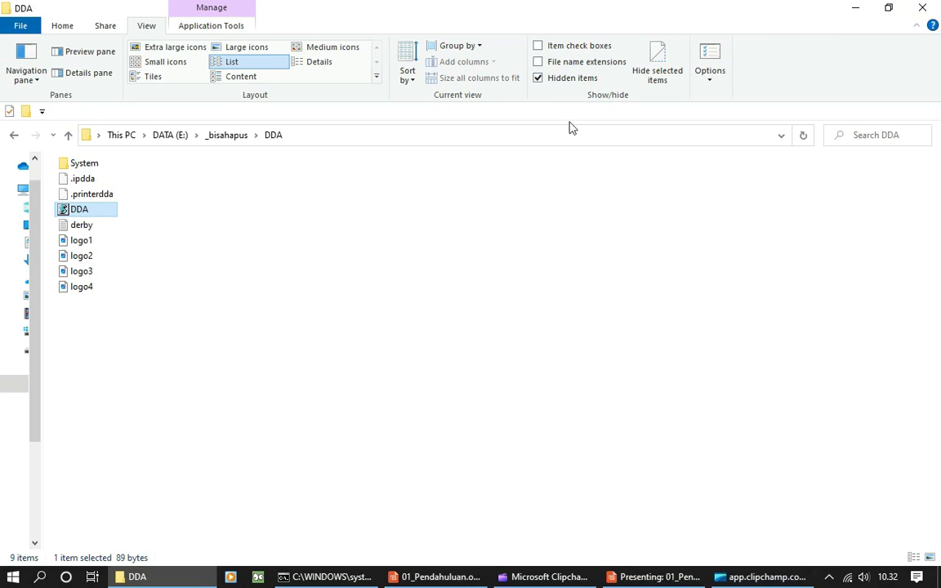
double_click(64, 211)
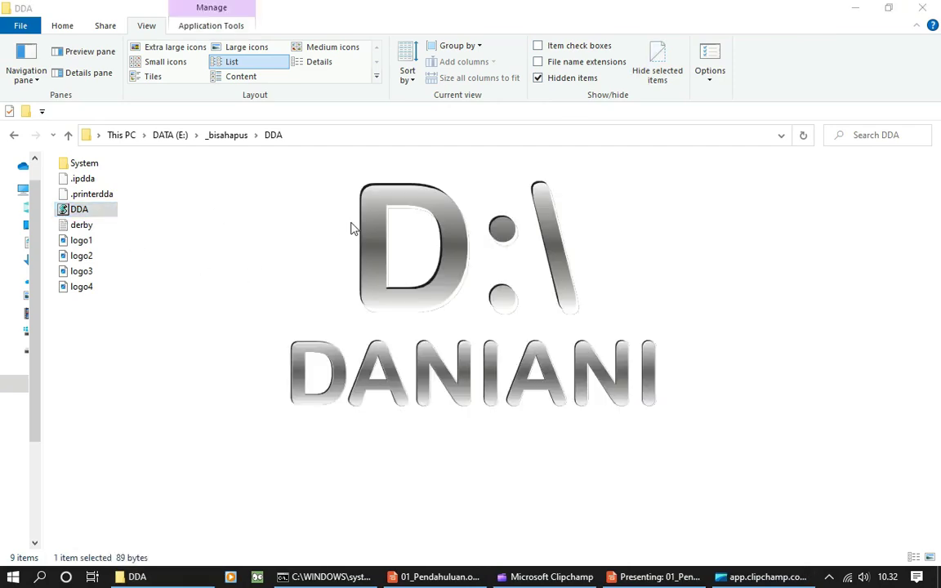
type("daniani")
key("Tab")
type("***")
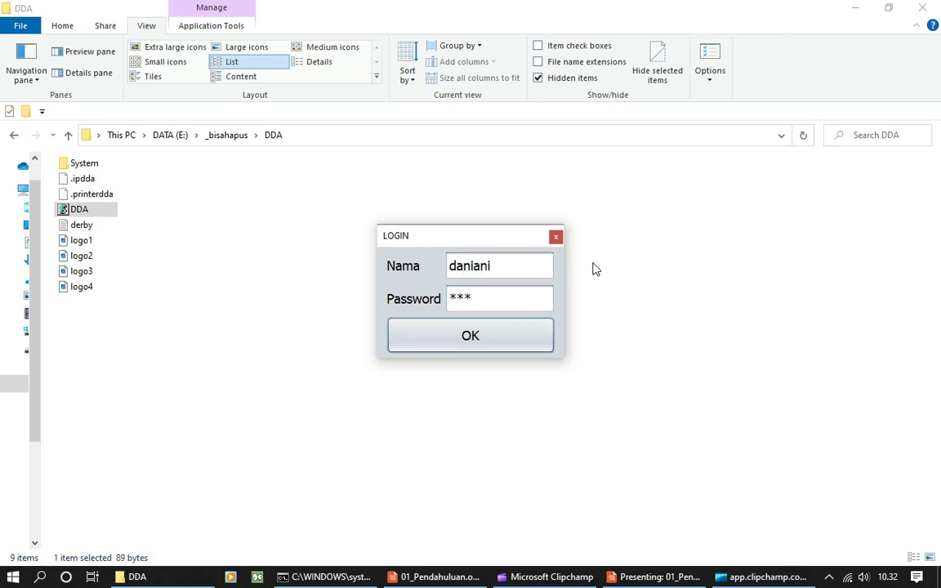
left_click(478, 347)
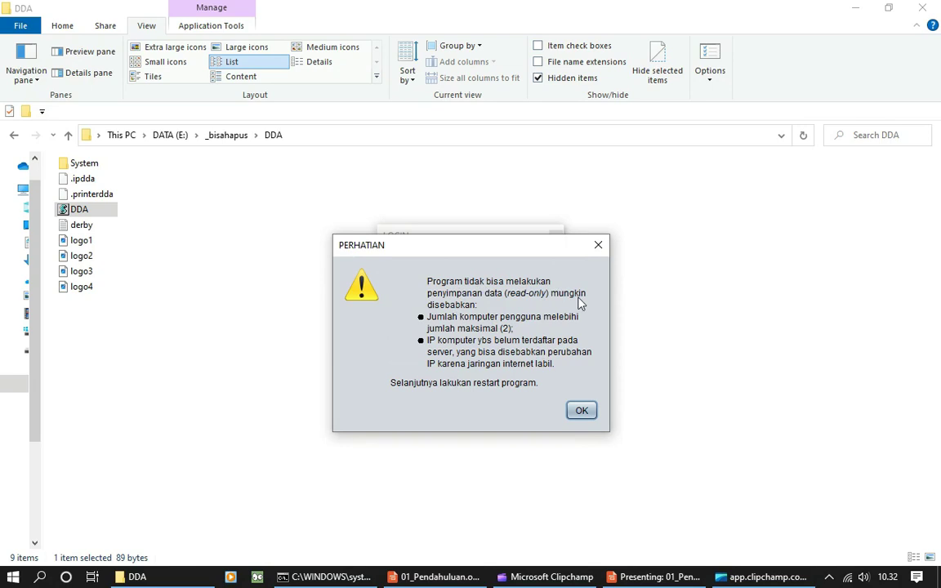
left_click(582, 410)
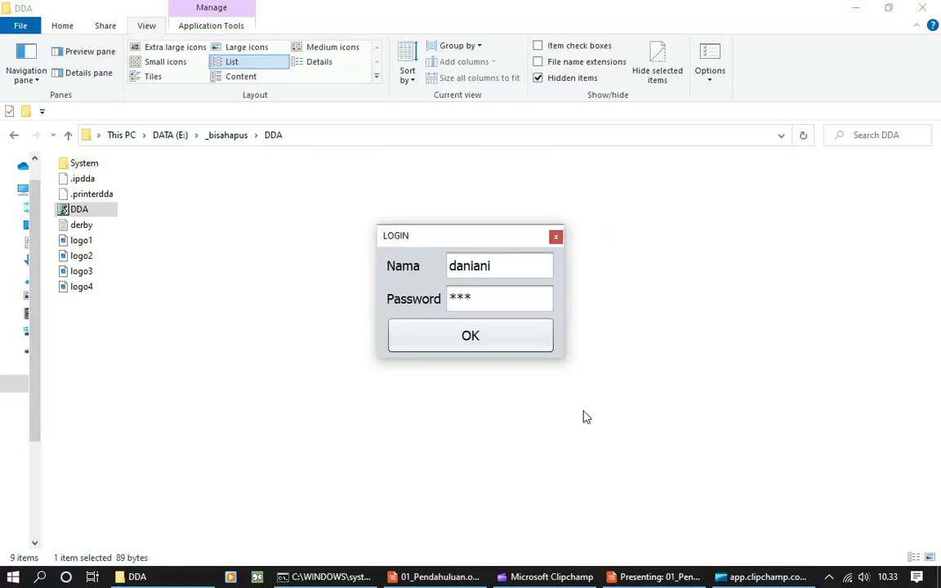
left_click(454, 322)
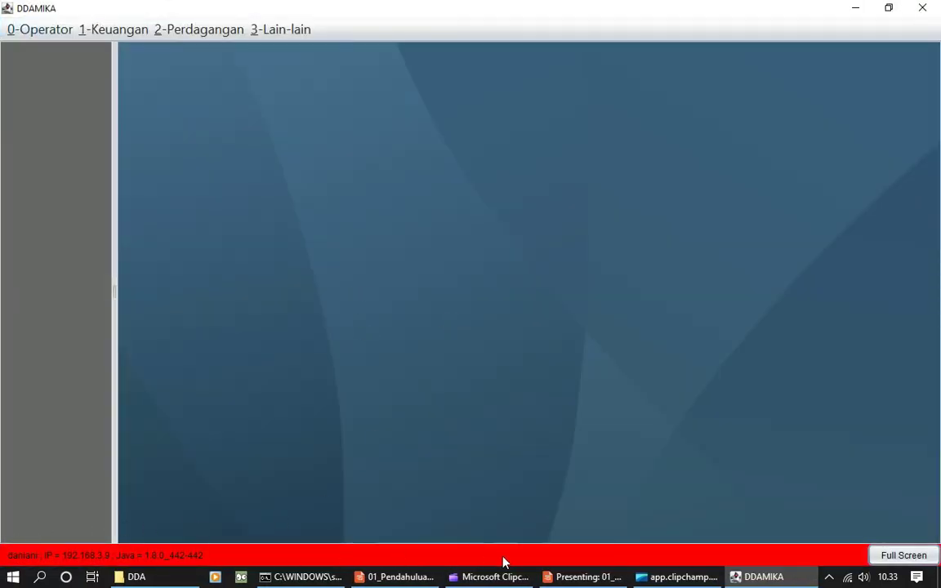
Open the Akses Komputer list to check which IPs are registered, then close it
left_click(38, 33)
mouse_move(73, 122)
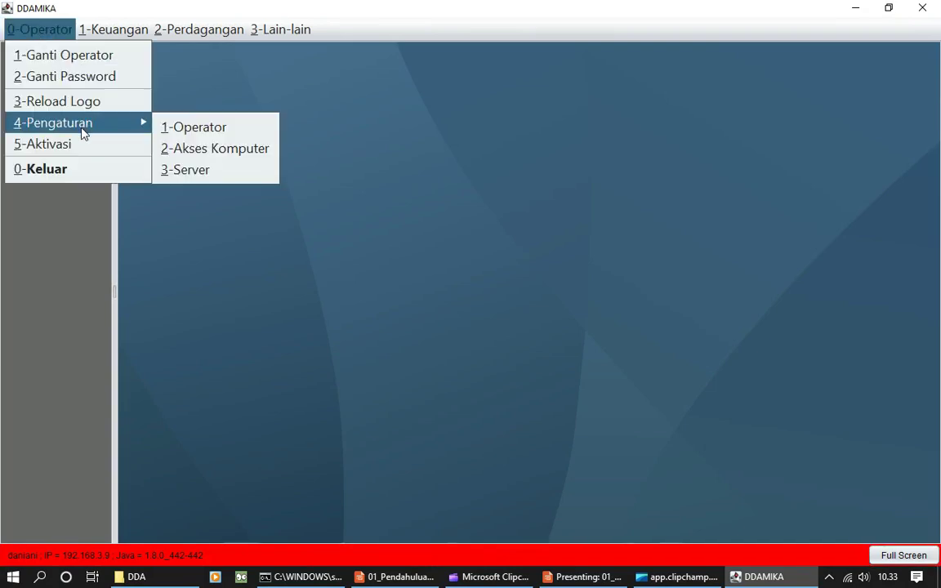
left_click(243, 152)
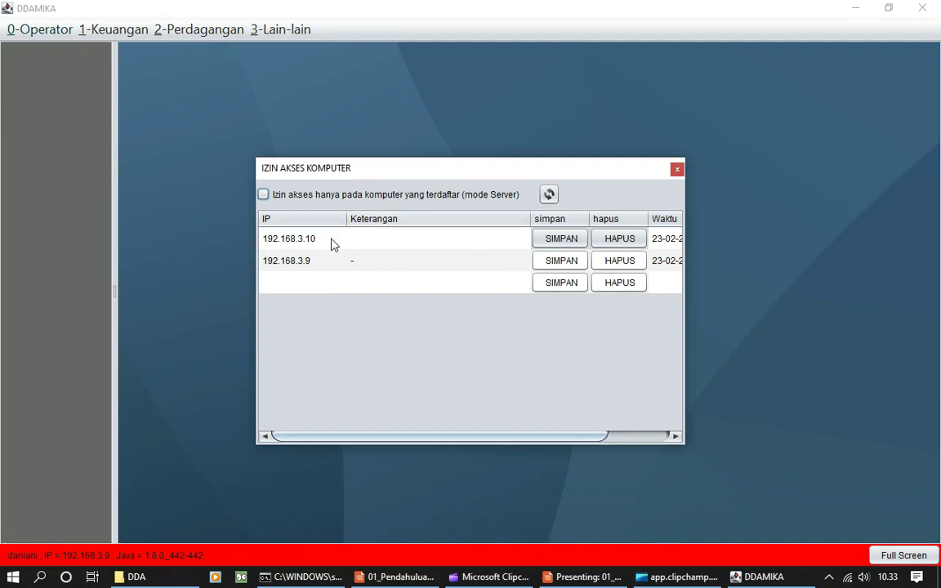
left_click(677, 170)
Exit the program through Keluar, relaunch DDA from its folder, and log in with the operator name and account password
left_click(33, 30)
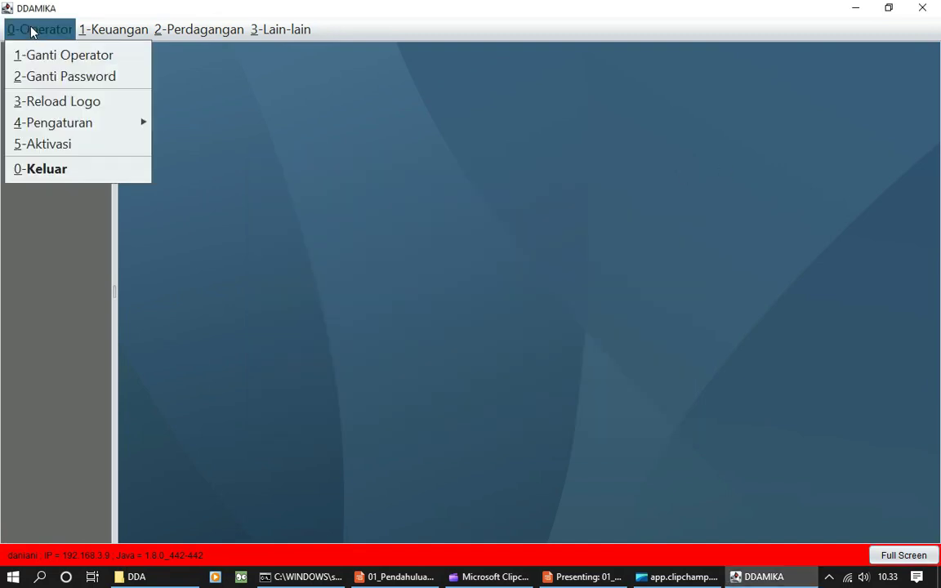
left_click(45, 168)
left_click(545, 326)
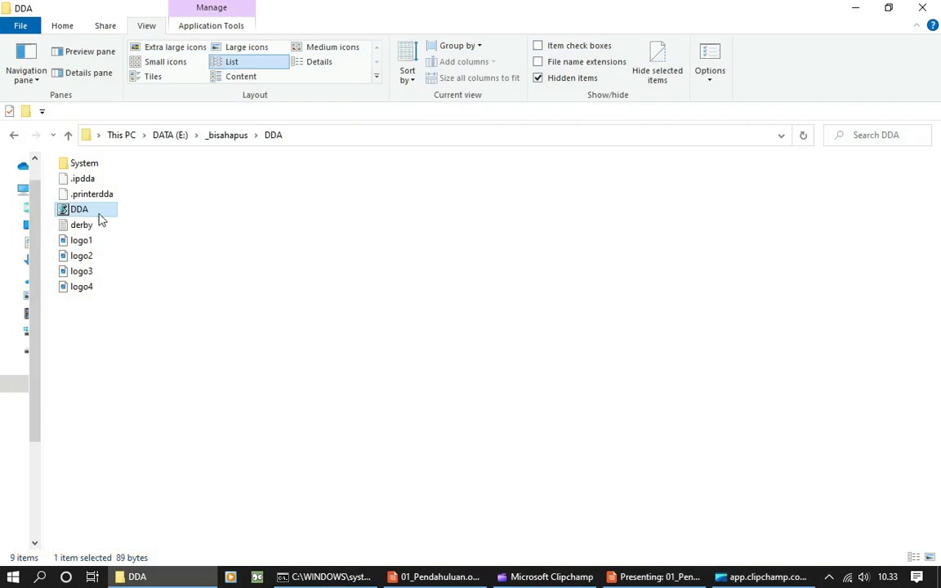
double_click(76, 217)
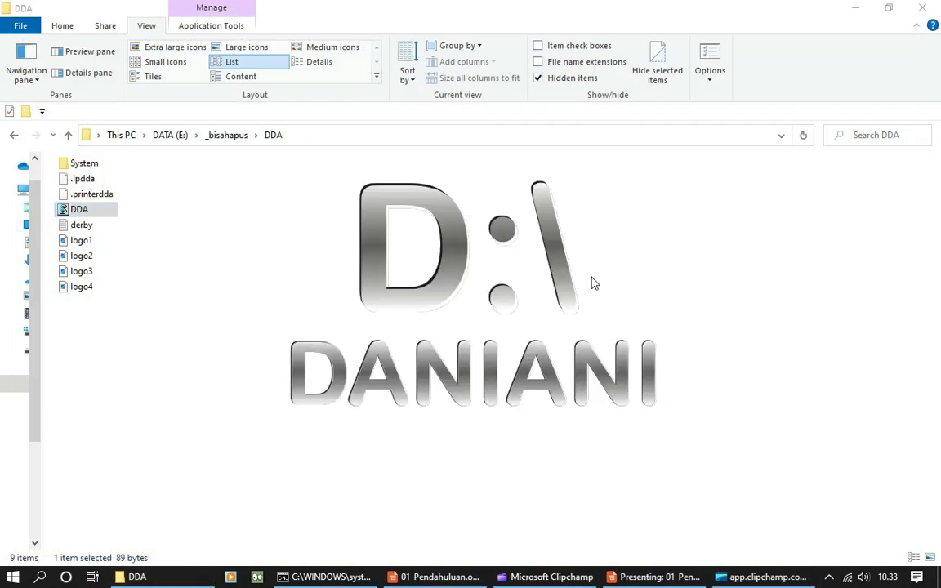
type("daniani")
key("Tab")
type("***")
key("Tab")
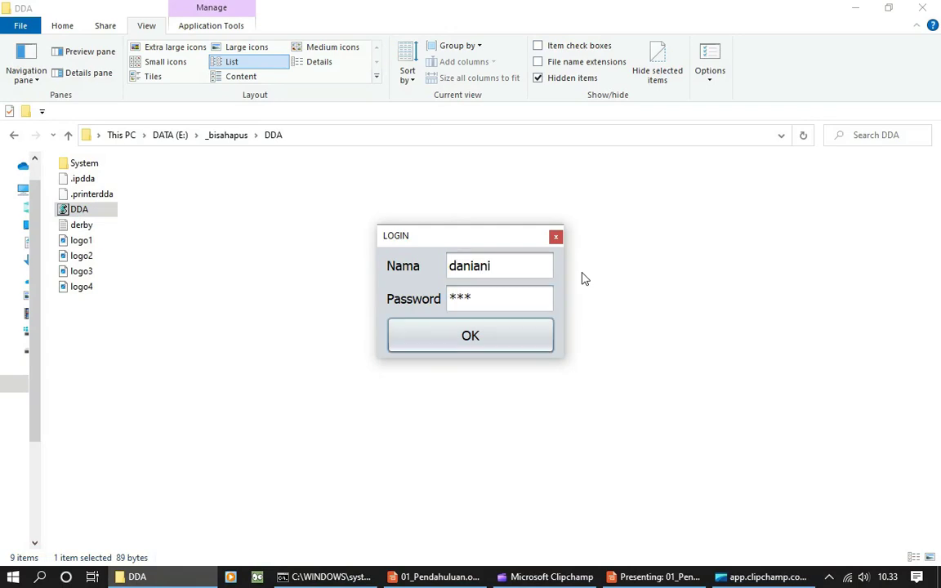
key("space")
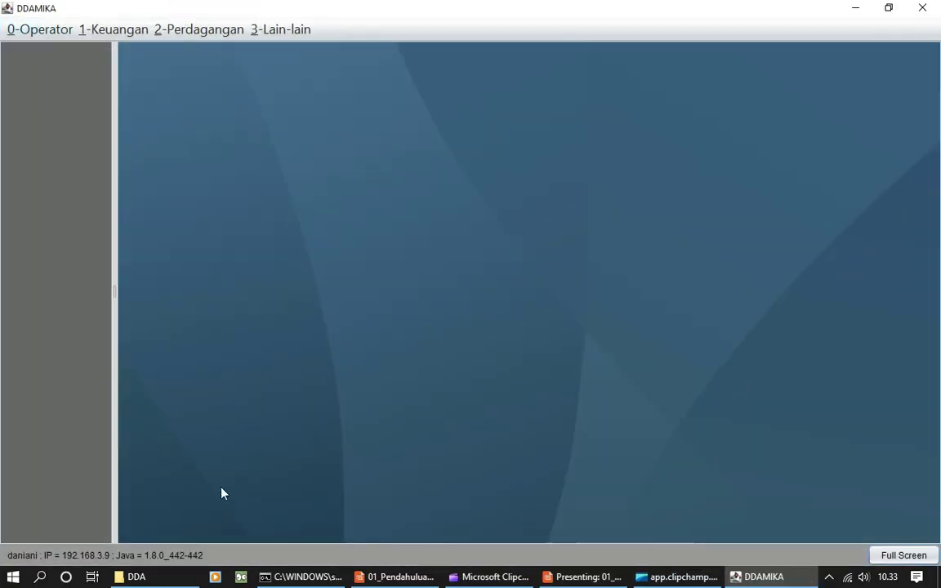
In the Akses Komputer list, restrict access to registered computers only (mode Server) and refresh the list
left_click(37, 34)
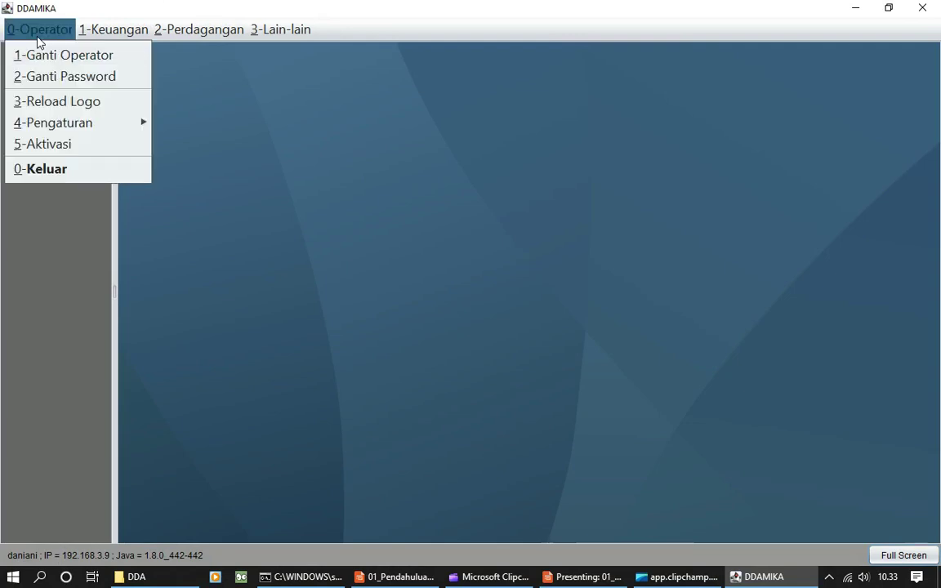
mouse_move(57, 126)
left_click(210, 150)
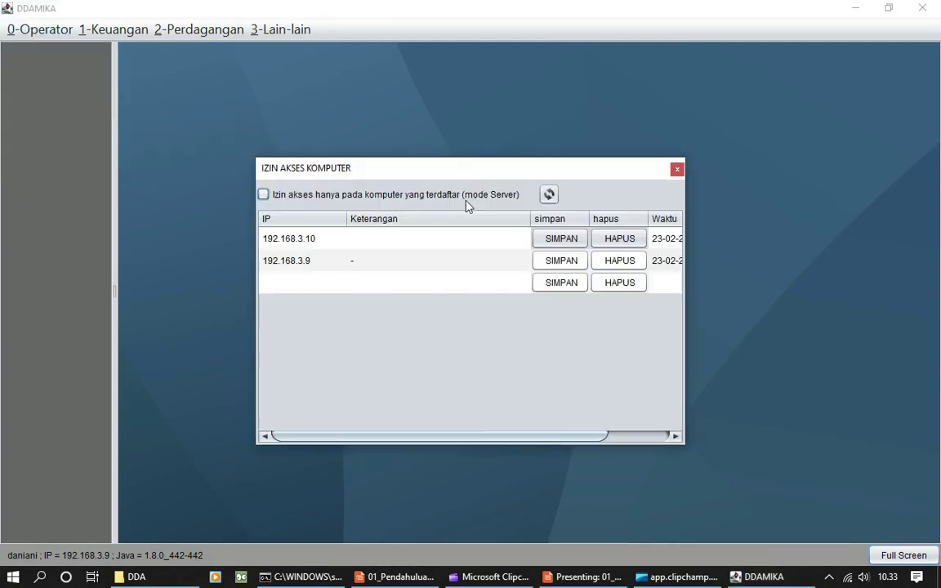
left_click(263, 196)
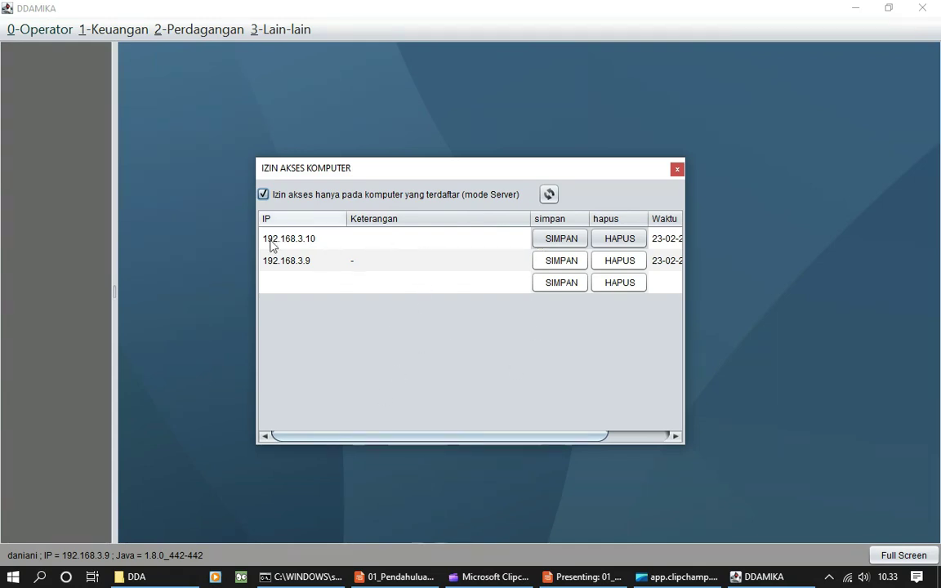
left_click(549, 195)
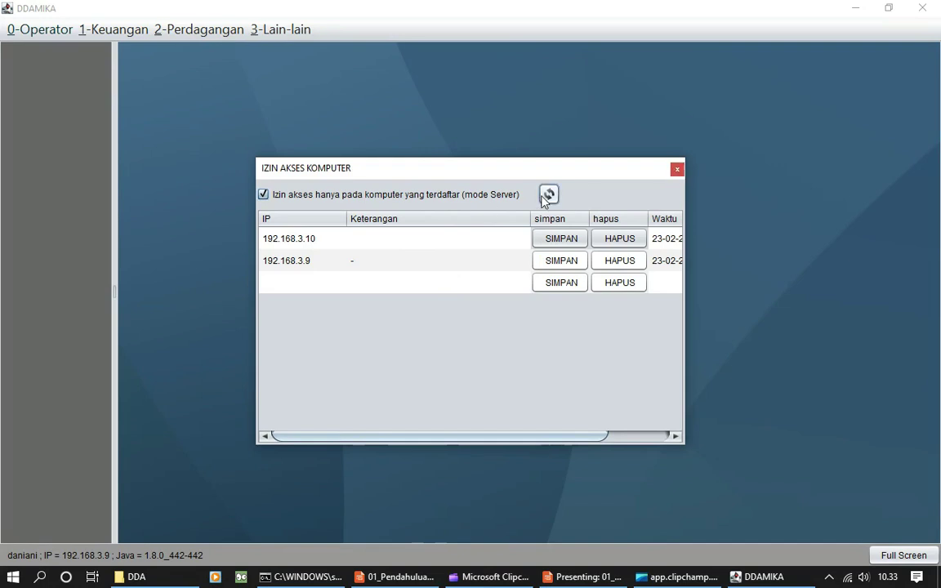
Set the Keterangan of 192.168.3.9 to Server and of 192.168.3.10 to Kasir, save the entries, and close the access list
double_click(395, 261)
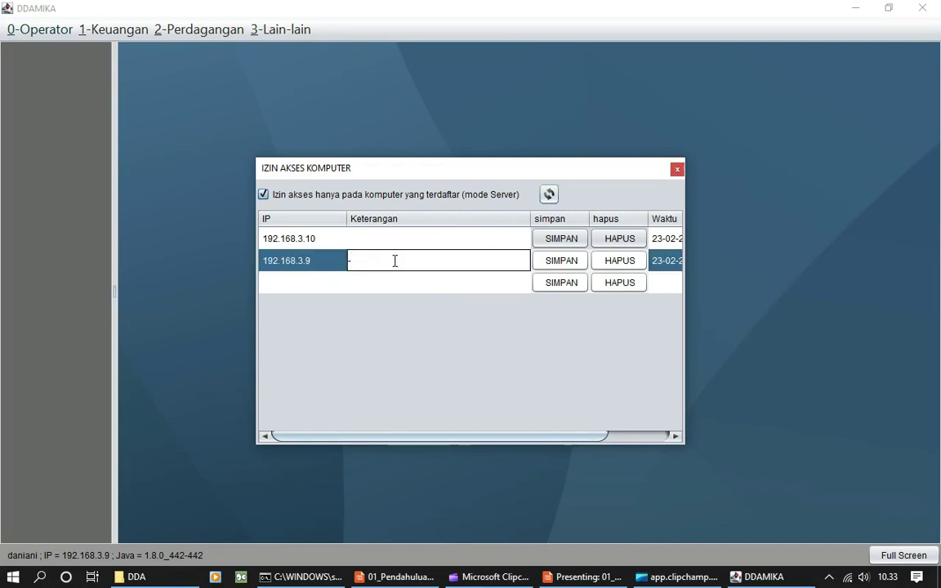
type("Server")
key("Return")
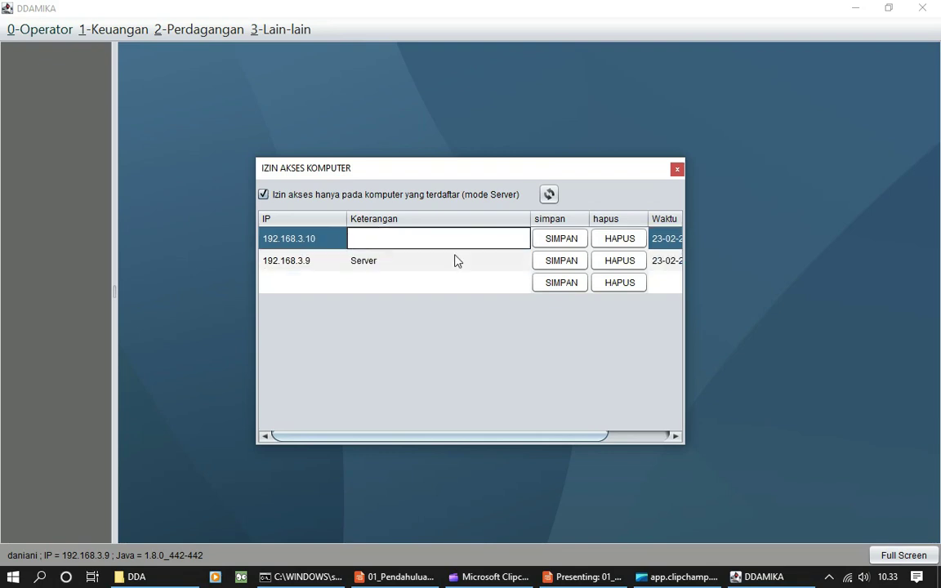
type("sir")
key("Return")
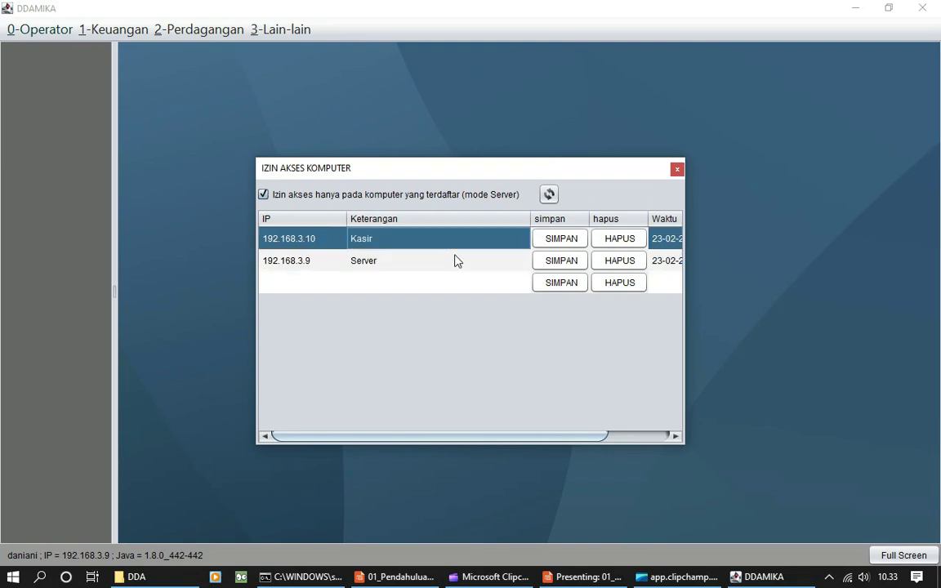
left_click(563, 260)
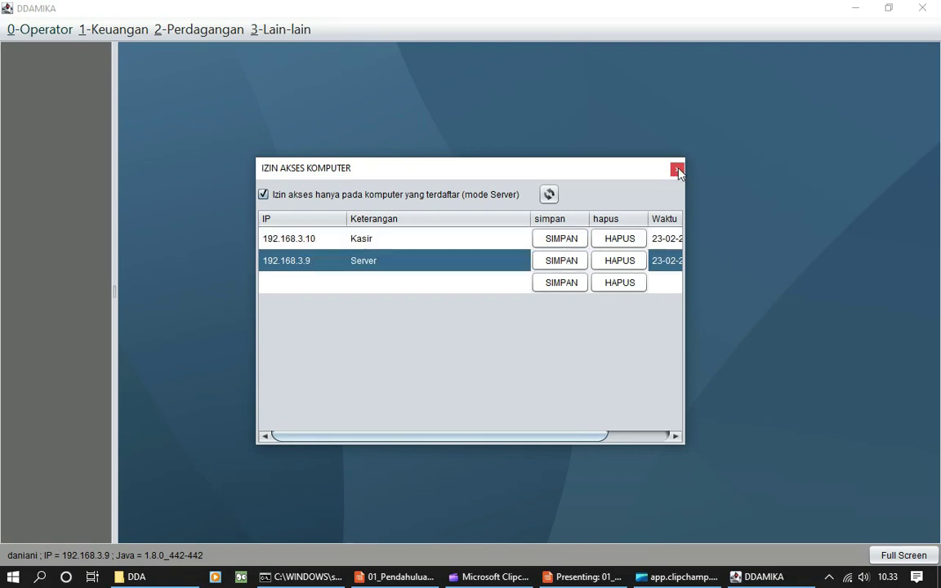
key("Down")
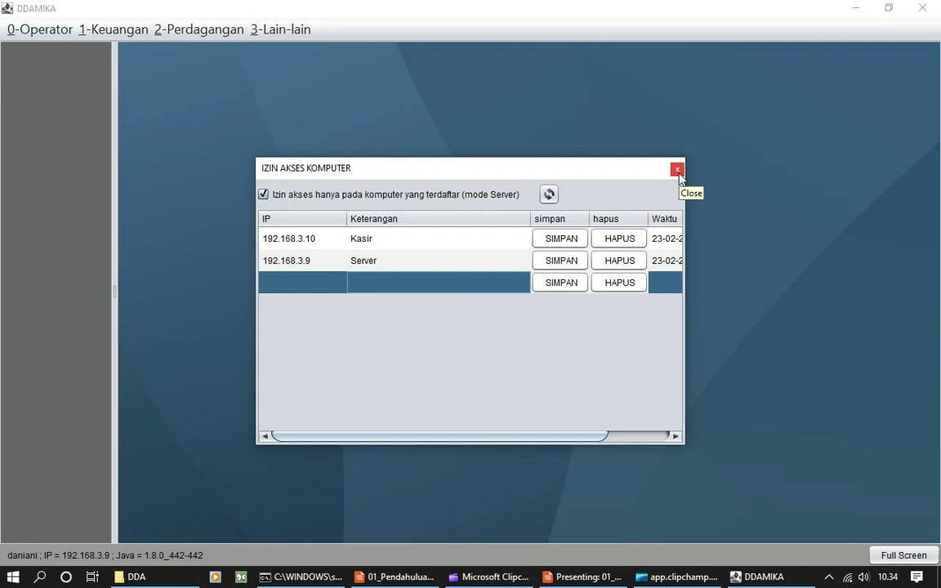
left_click(677, 170)
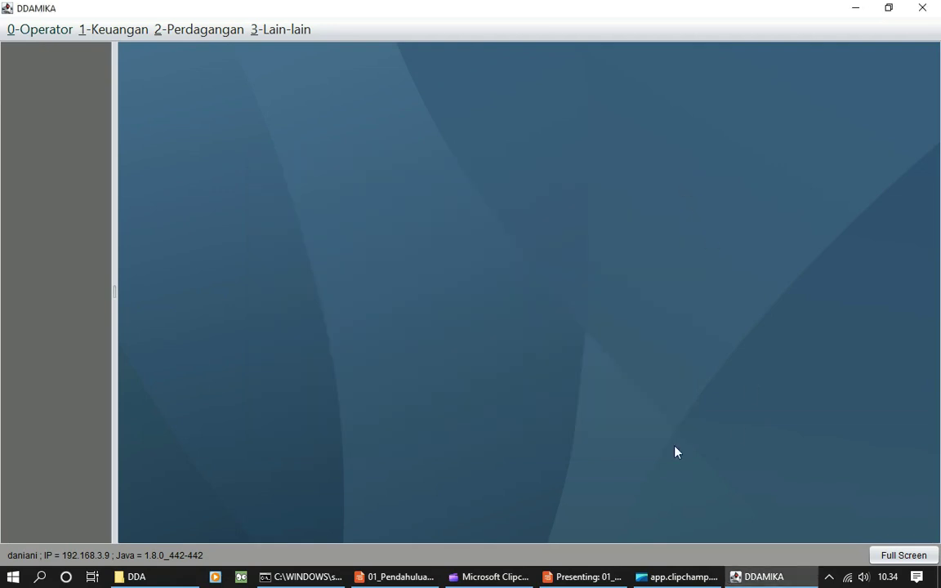
Switch to the slide presentation to check the Materi topics, then return to DDAMIKA
left_click(600, 572)
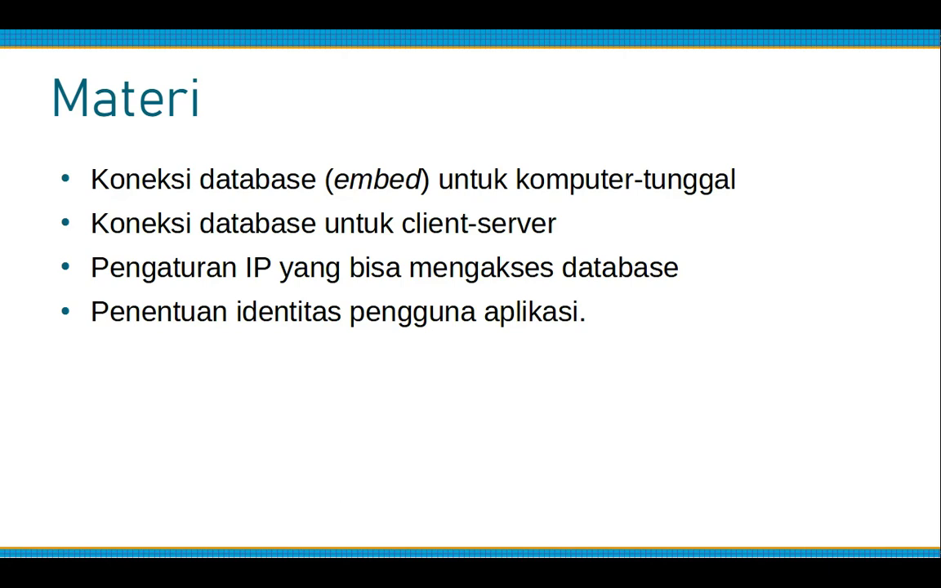
key("super")
left_click(755, 576)
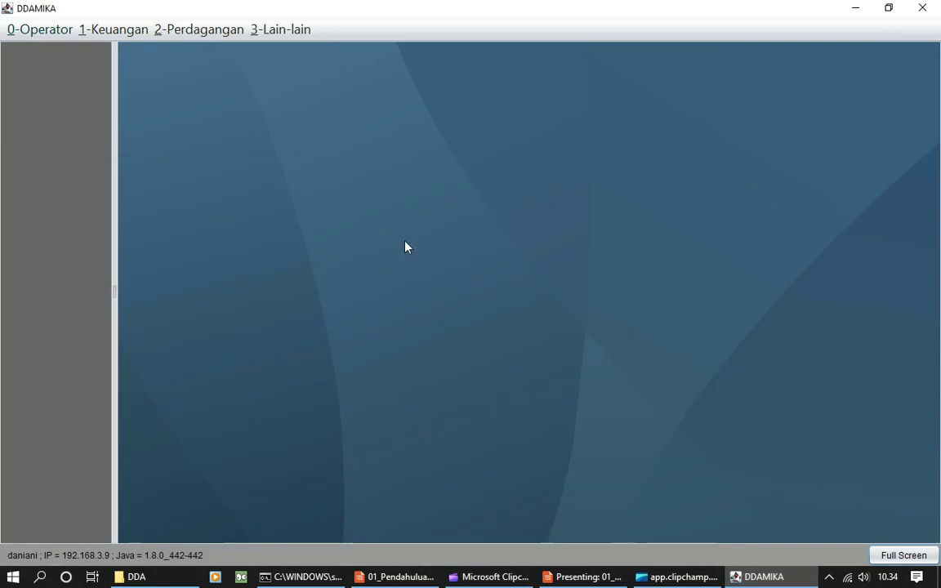
Open the Keuangan reports and display the Jurnal Umum report to examine its letterhead
left_click(186, 32)
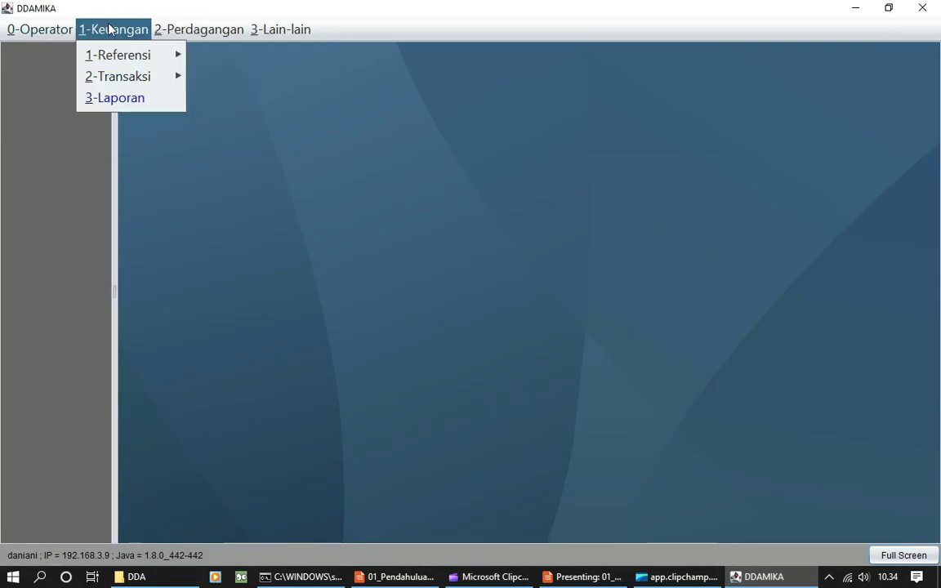
left_click(122, 96)
left_click(272, 258)
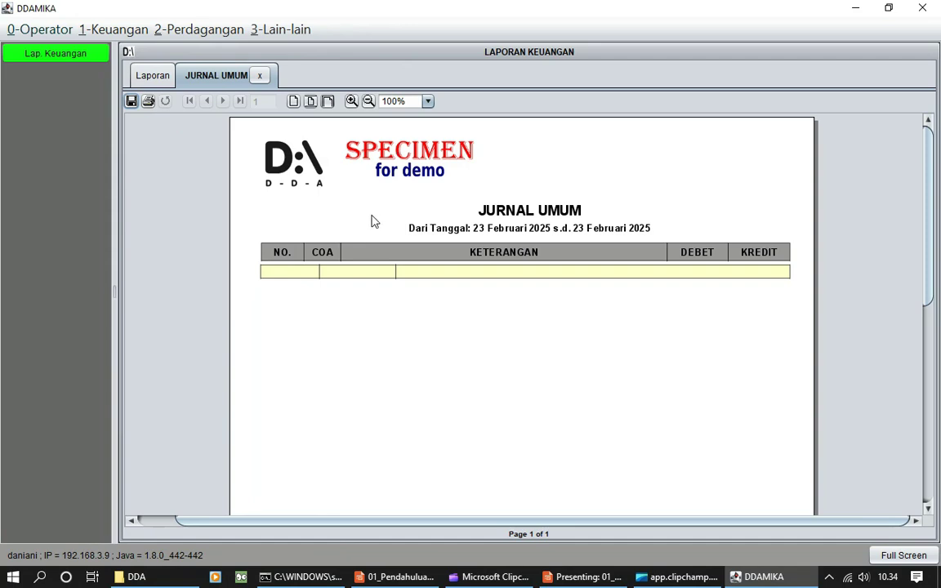
Load the owner file Goodwills_owner.dda from the __bisahapus folder through the Owner activation
left_click(47, 33)
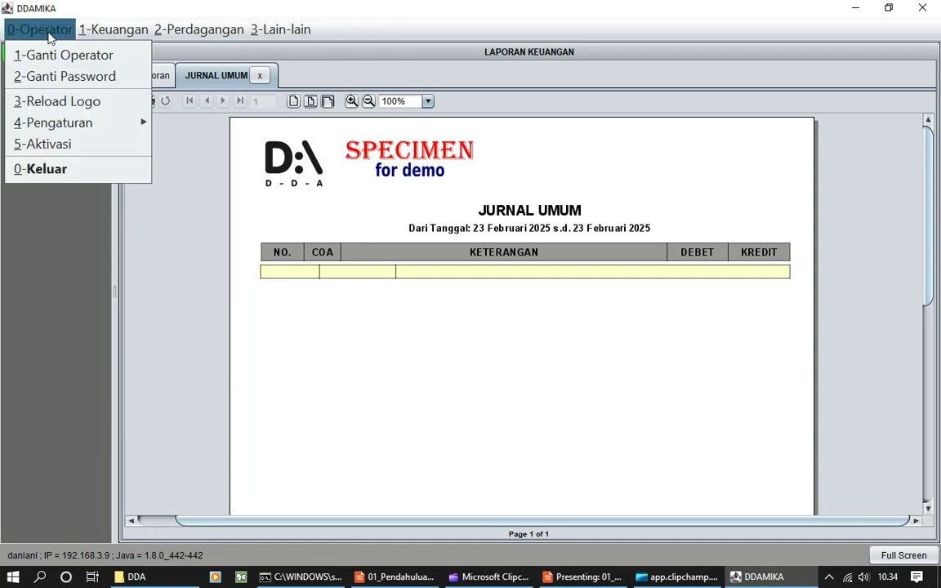
left_click(49, 144)
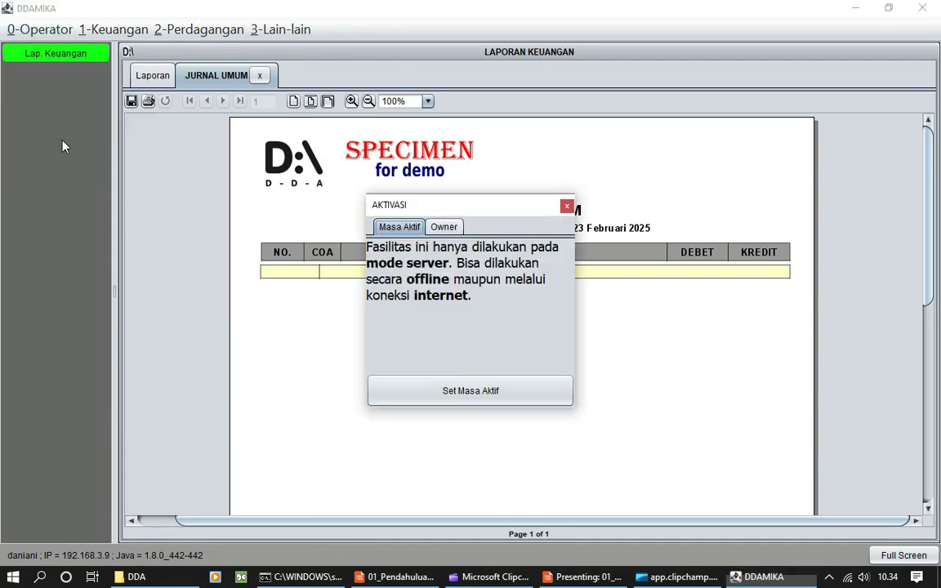
left_click(444, 227)
left_click(512, 341)
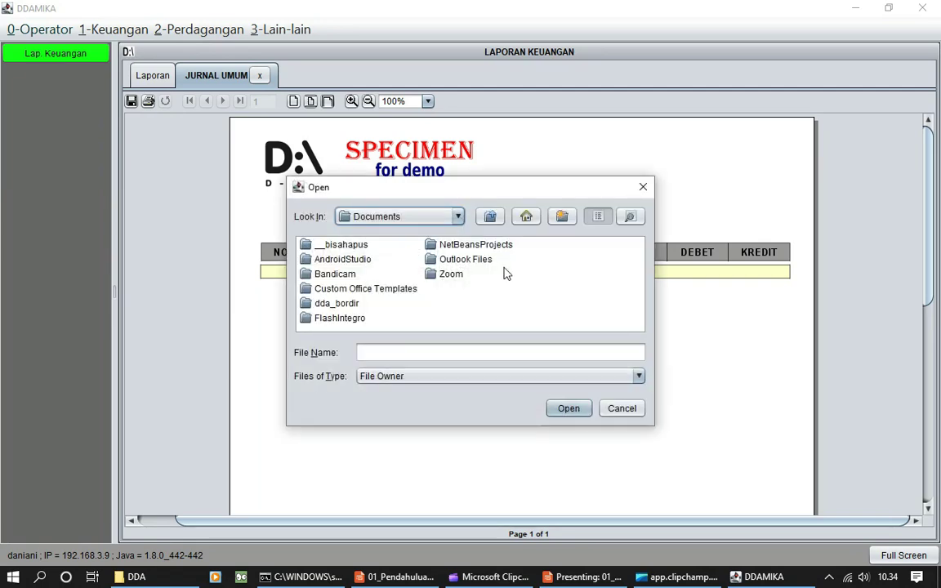
double_click(342, 245)
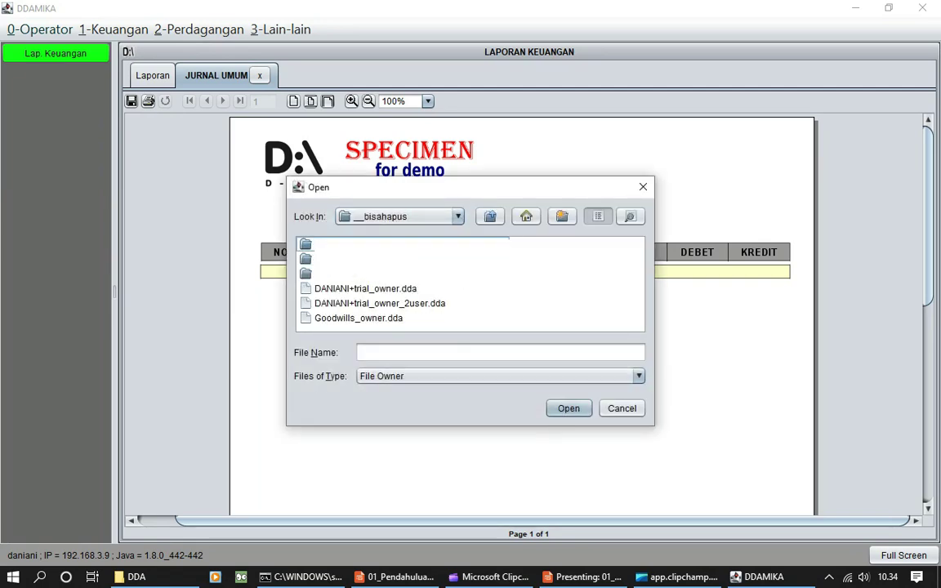
left_click(350, 320)
left_click(559, 408)
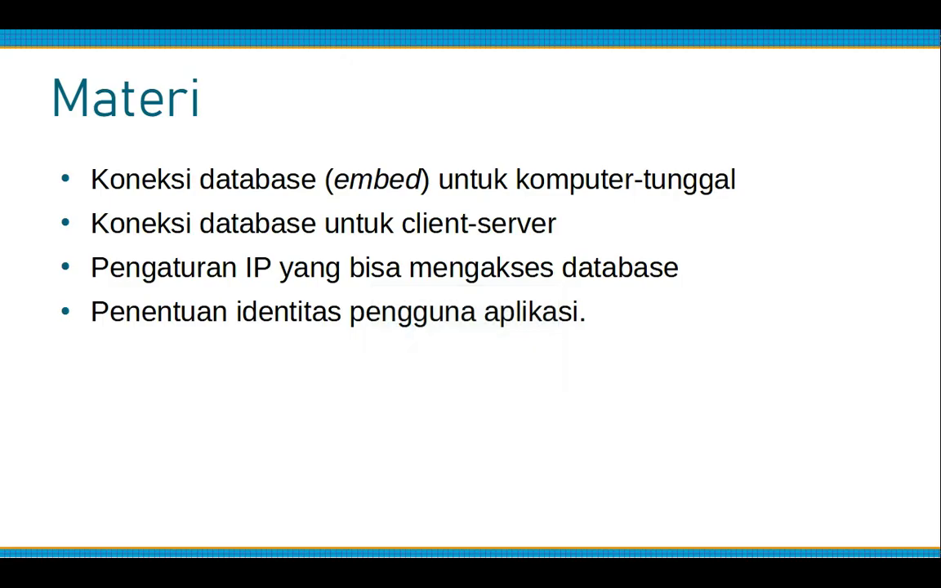
Switch to the DDA folder in File Explorer, relaunch the DDA program and log in with the operator name and password
key("super")
left_click(136, 578)
double_click(59, 209)
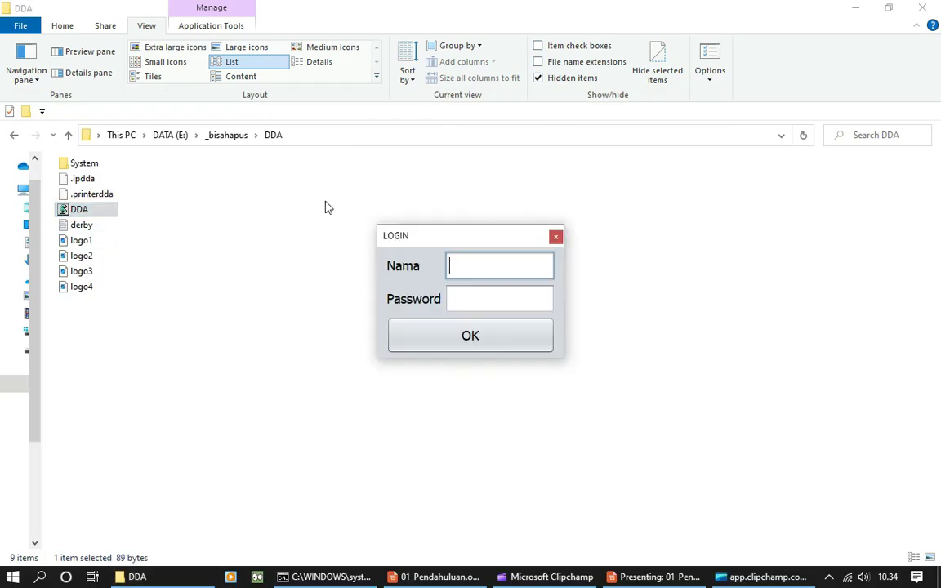
type("daniani")
key("Tab")
type("***")
key("Tab")
key("Return")
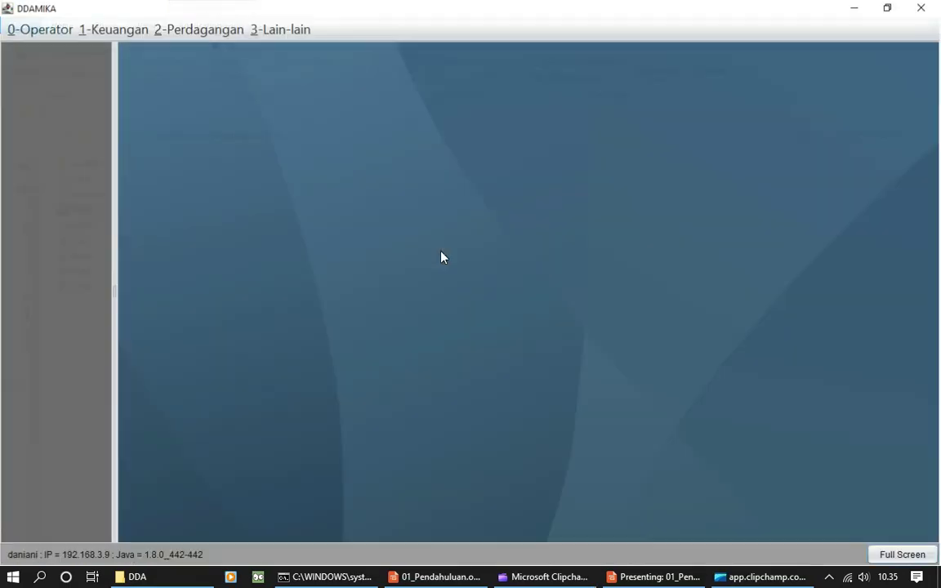
Open the Keuangan reports and try to display the Jurnal Umum report
left_click(114, 30)
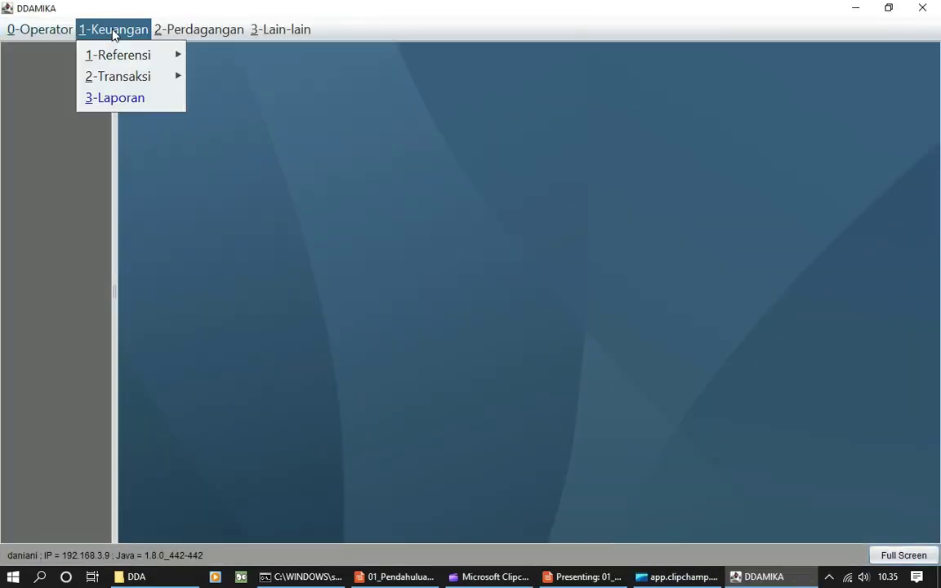
left_click(151, 98)
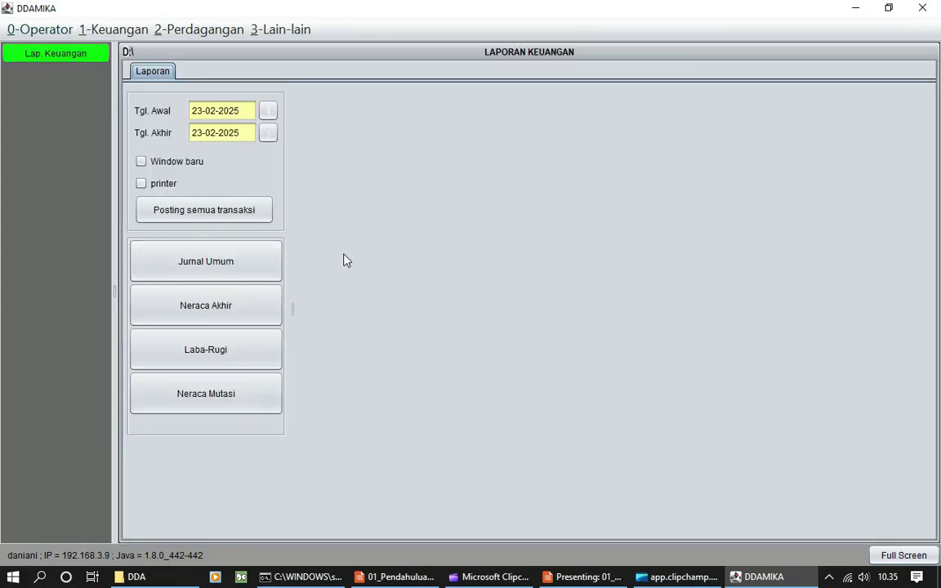
left_click(224, 263)
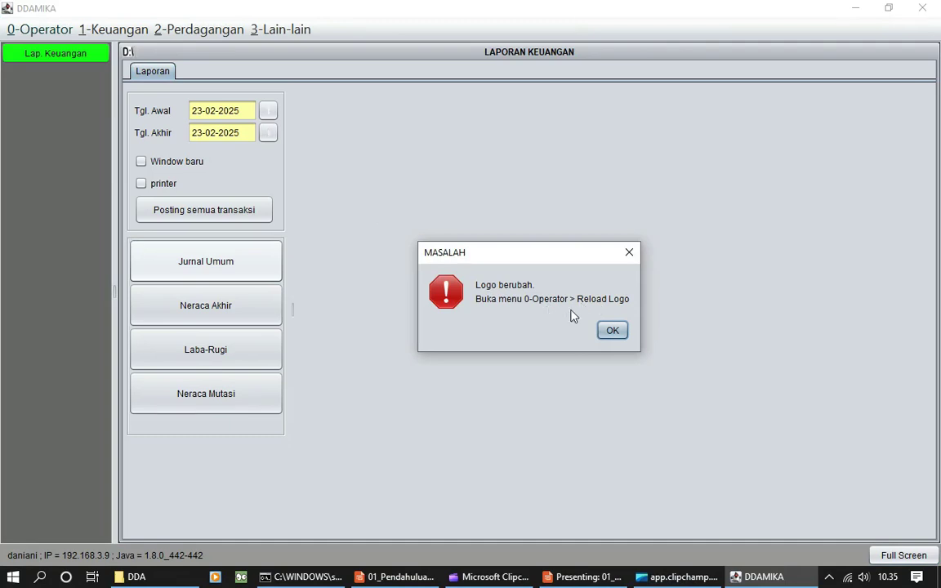
left_click(613, 331)
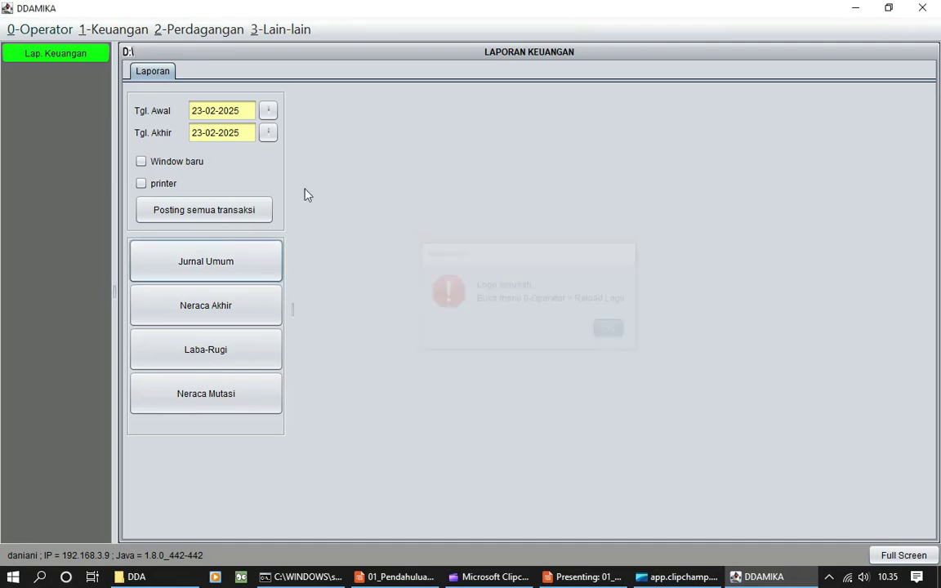
Reload the logo and display the Jurnal Umum report to examine its letterhead
left_click(21, 30)
left_click(73, 105)
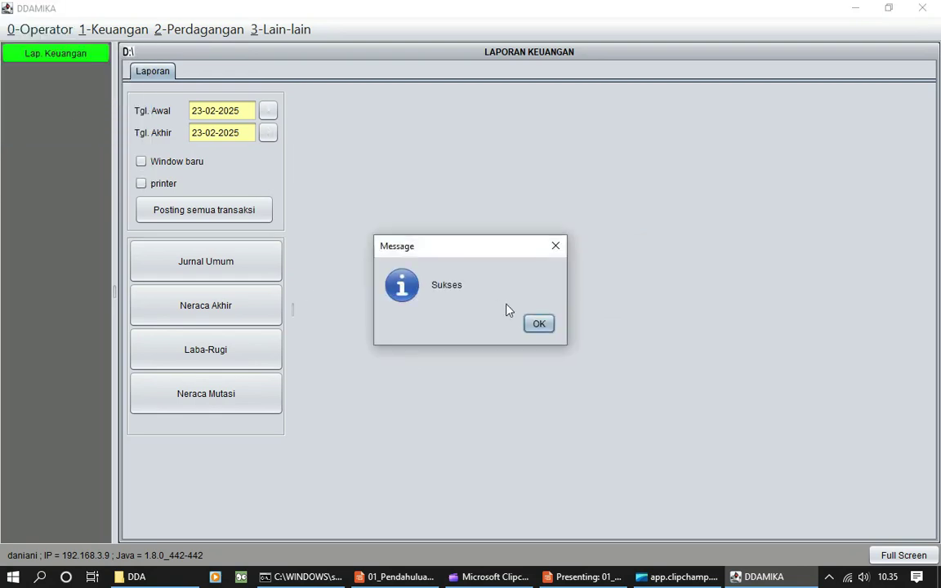
left_click(527, 325)
left_click(232, 262)
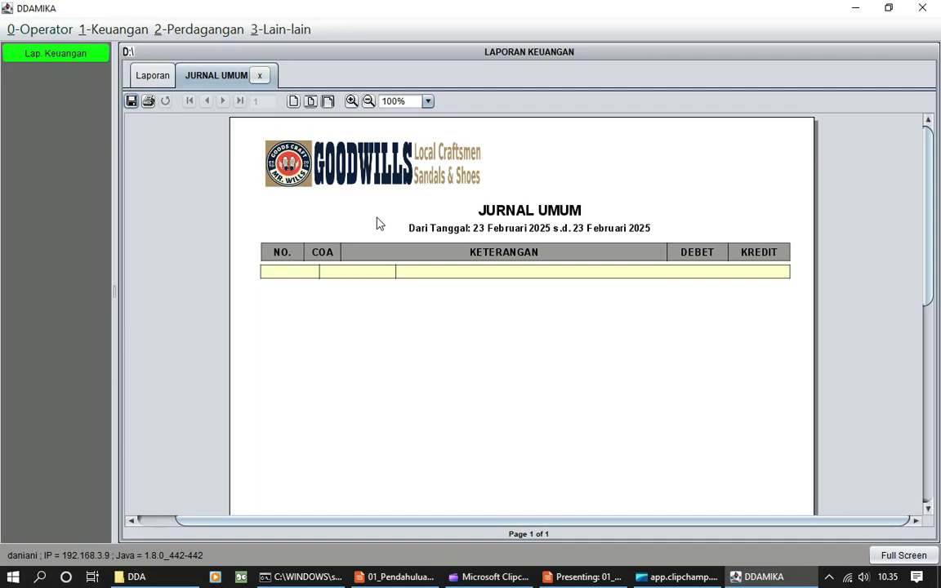
Load the owner file DANIANI+trial_owner.dda from the __bisahapus folder through the Owner activation and confirm it
left_click(31, 29)
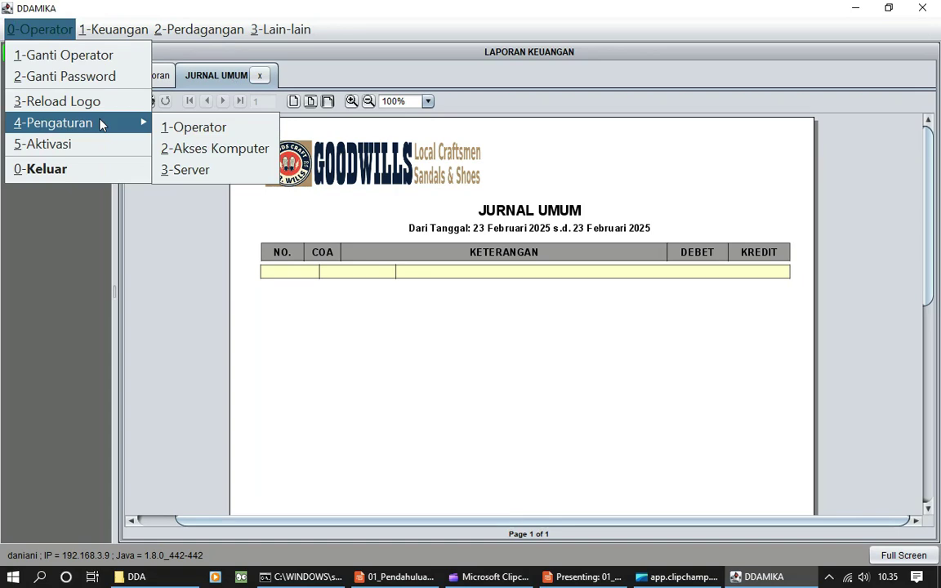
left_click(66, 145)
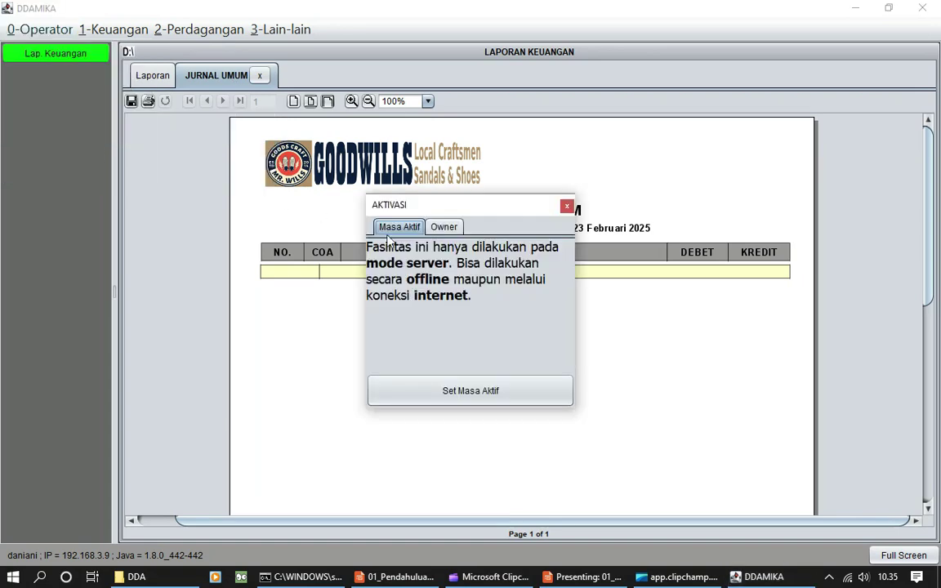
left_click(444, 226)
left_click(496, 348)
double_click(314, 245)
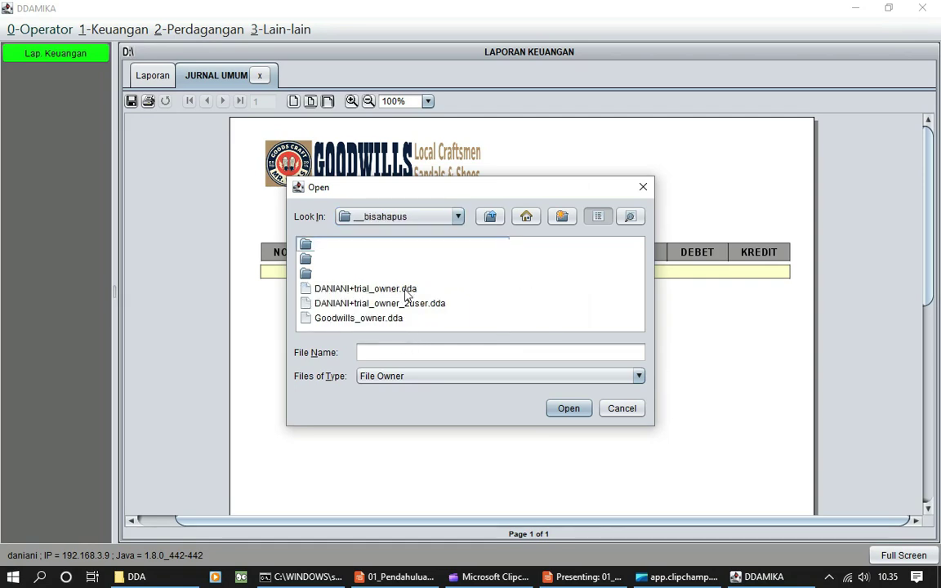
left_click(368, 288)
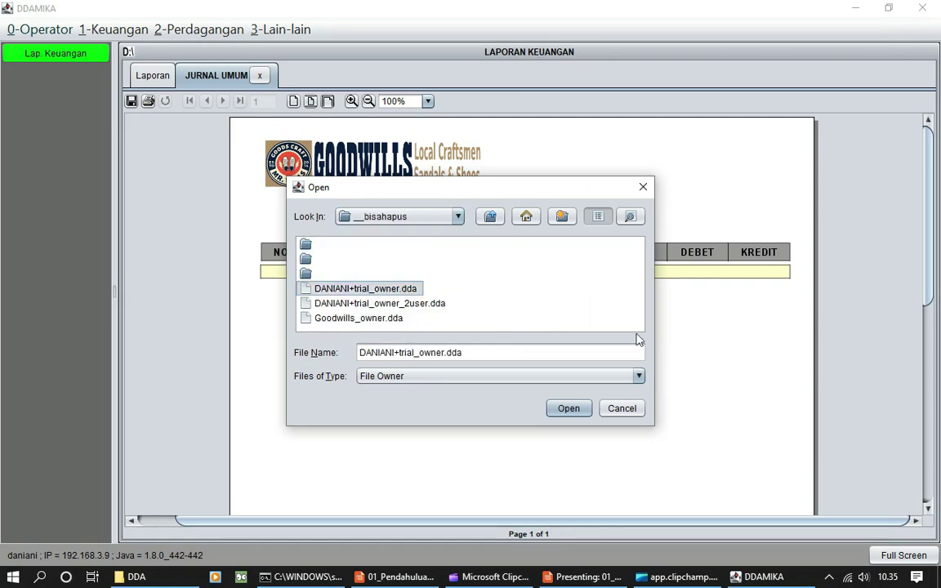
left_click(568, 408)
left_click(529, 373)
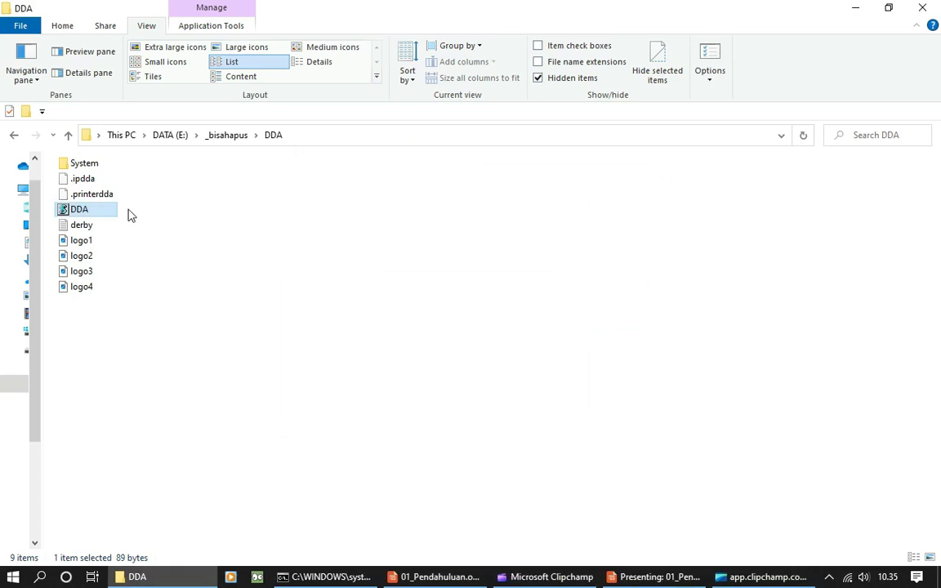
Launch DDA again from its folder, log in with the operator name and password, and dismiss the PERHATIAN notice
double_click(86, 210)
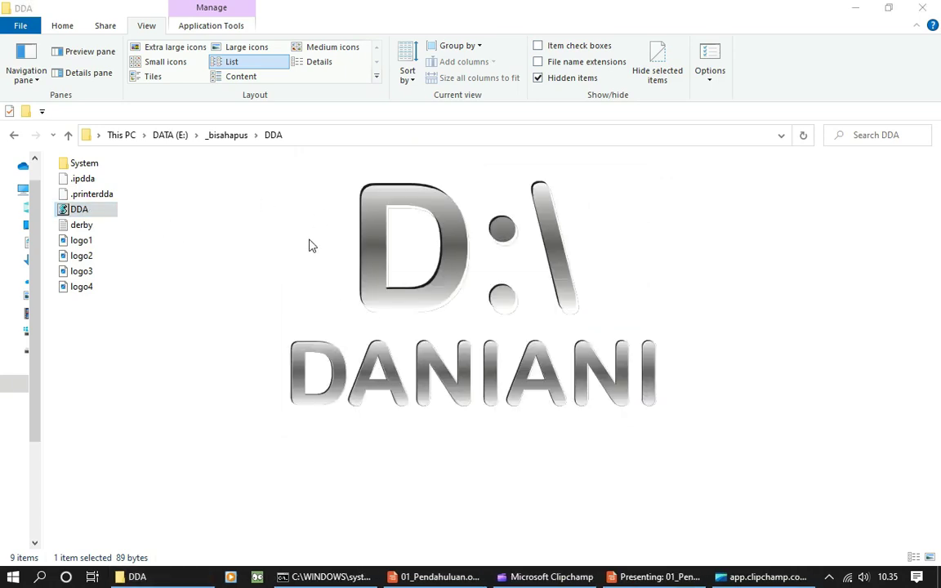
type("daniani")
key("Tab")
type("***")
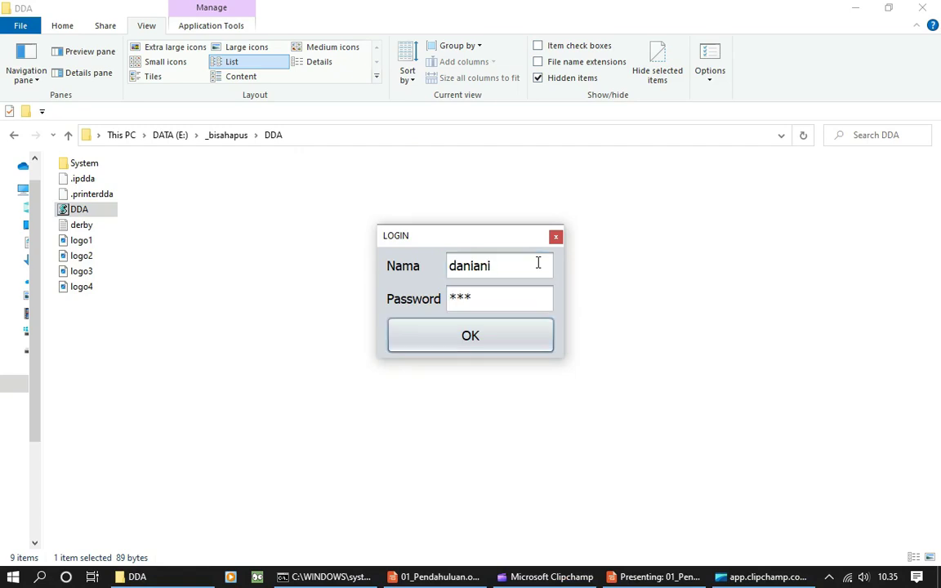
key("Return")
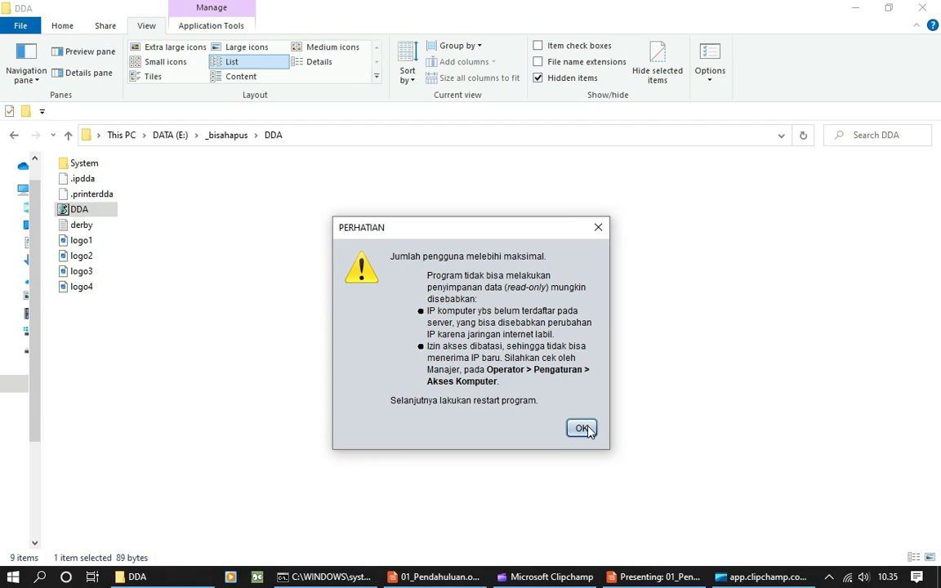
left_click(582, 428)
key("Return")
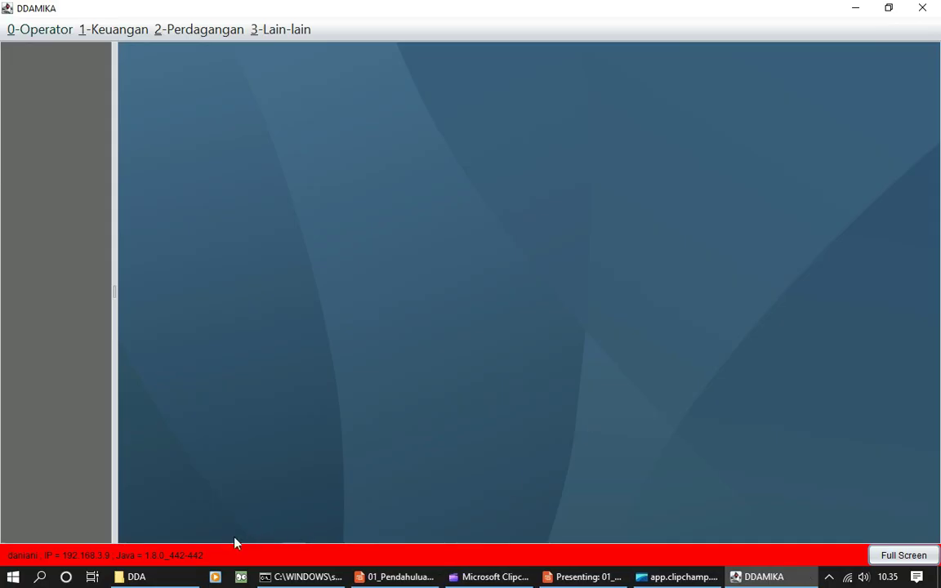
Open the Akses Komputer list to check which computers are registered, and close it
left_click(45, 34)
mouse_move(82, 122)
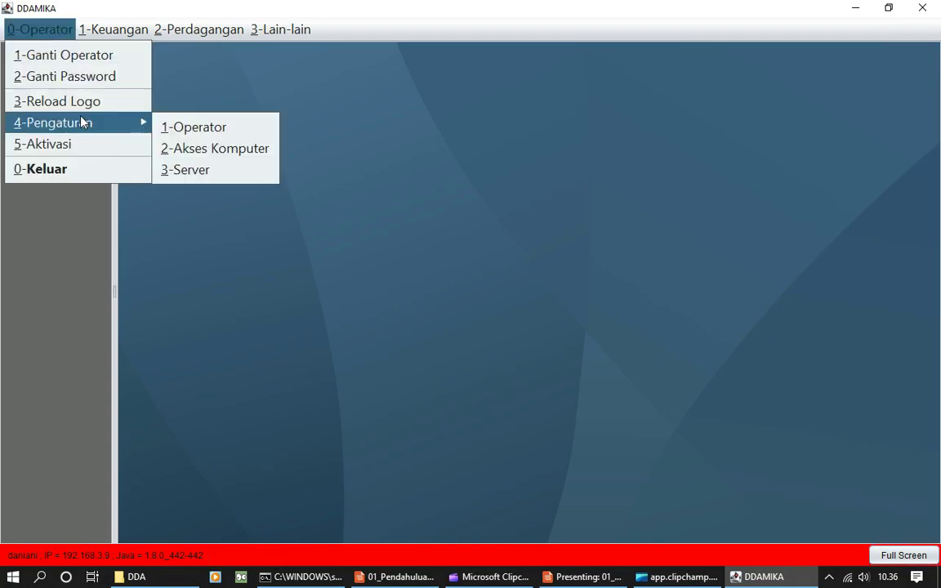
left_click(219, 153)
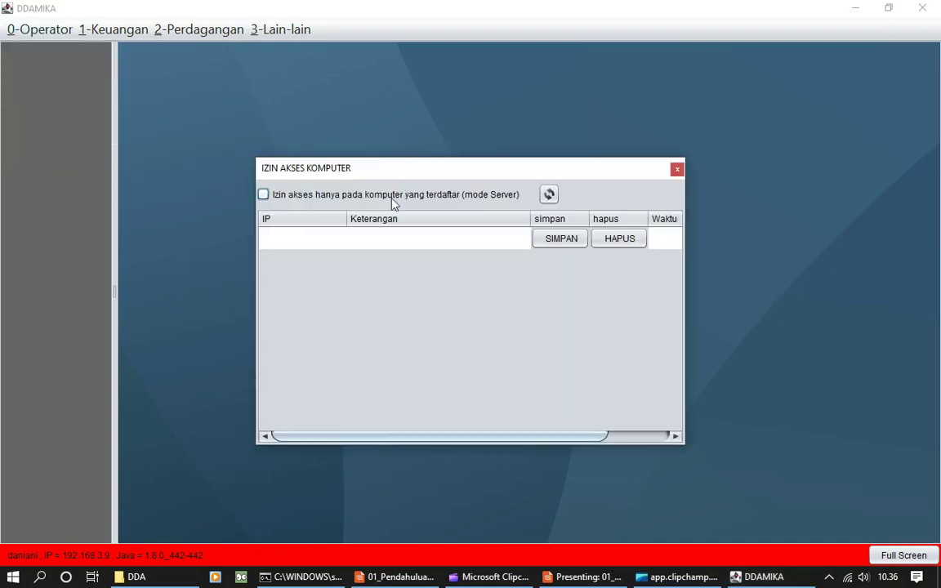
left_click(677, 171)
Exit the program, restart DDA from its folder and log in with the operator name and password
left_click(38, 32)
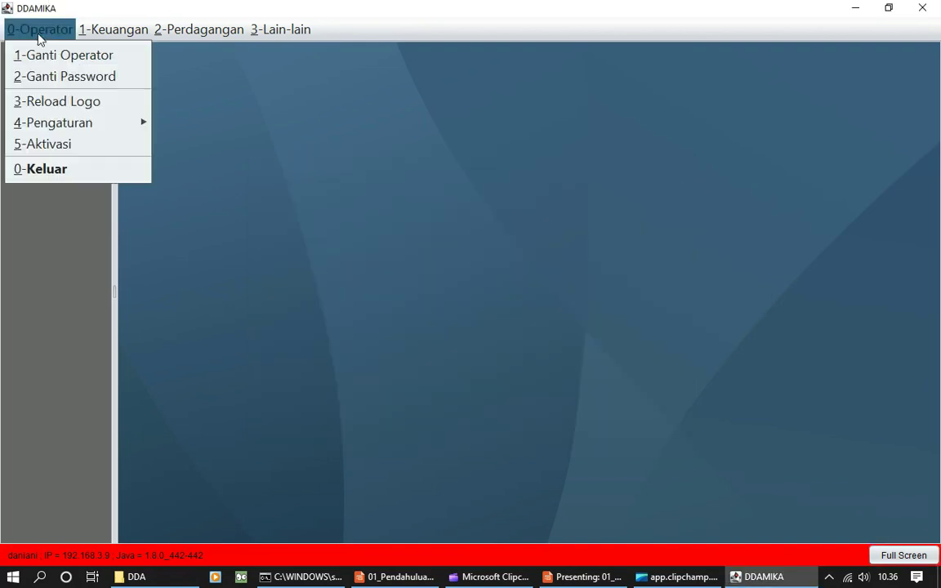
left_click(85, 168)
left_click(538, 325)
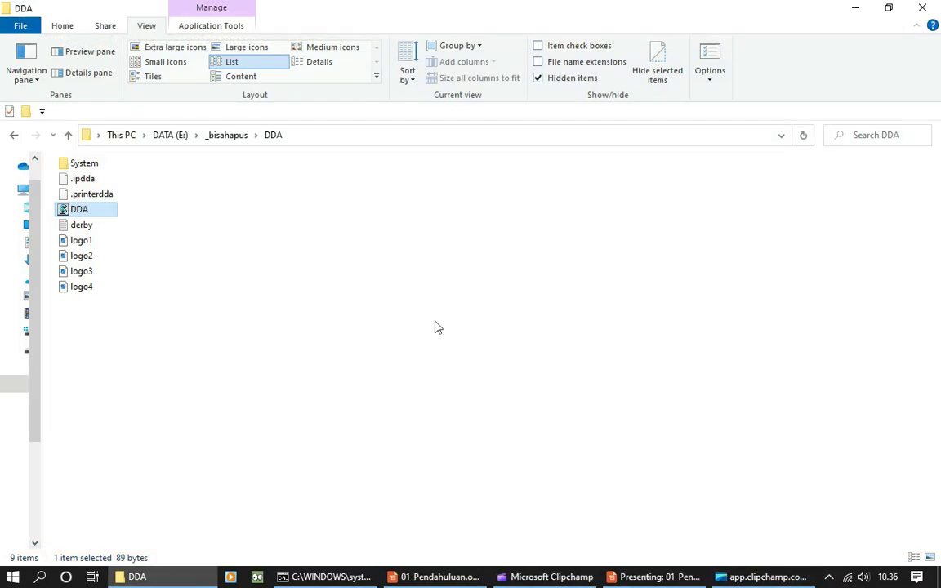
double_click(67, 214)
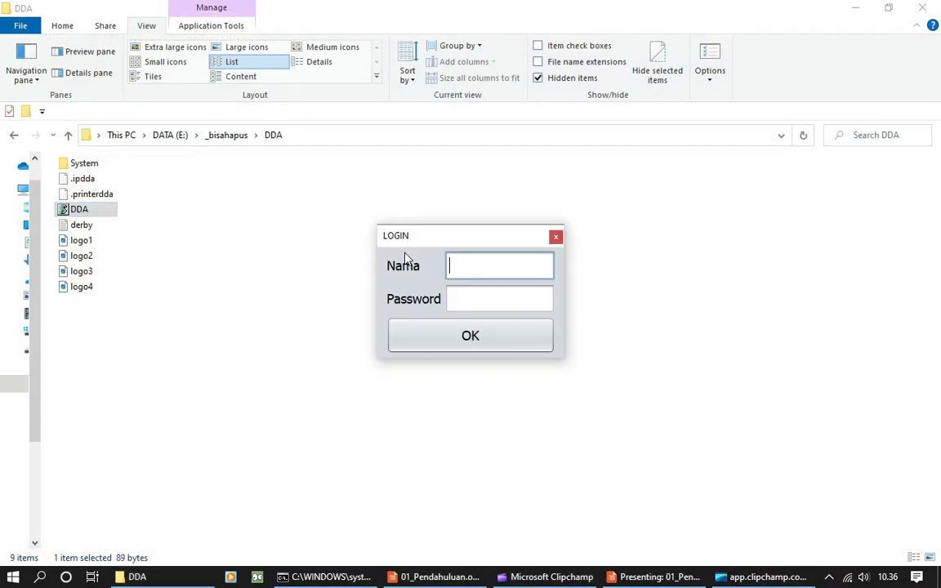
type("daniani")
key("Tab")
type("***")
key("Tab")
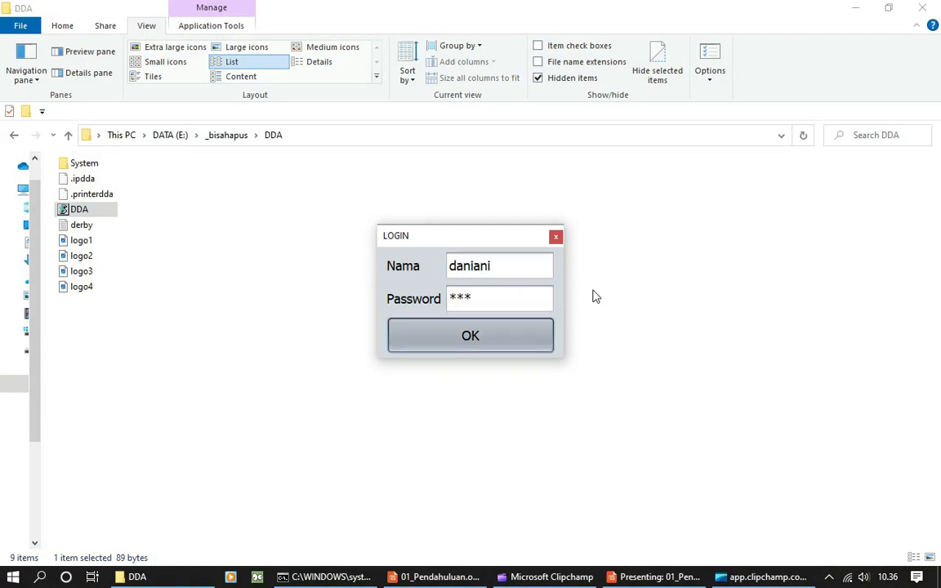
key("Return")
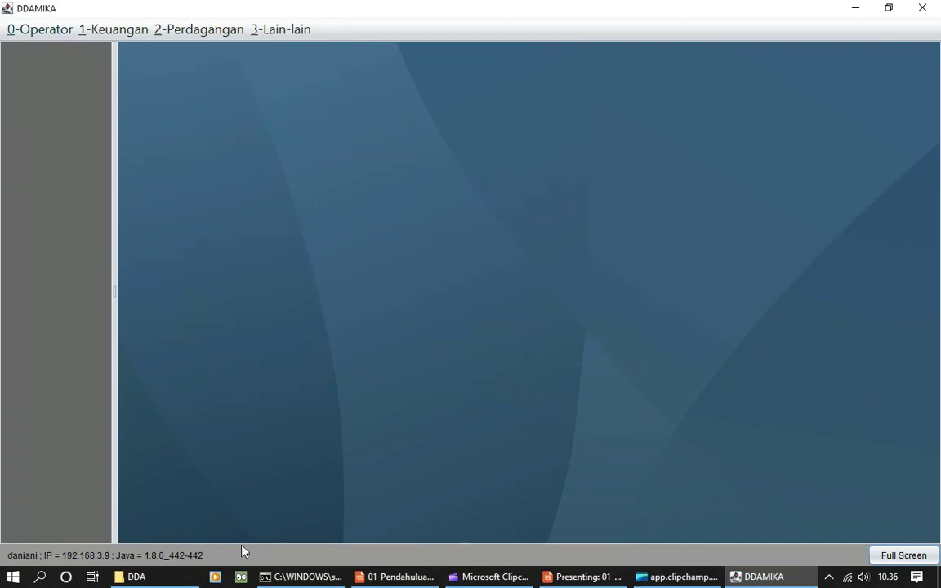
In the Akses Komputer list, restrict access to registered computers only (mode Server) and close the list
left_click(48, 34)
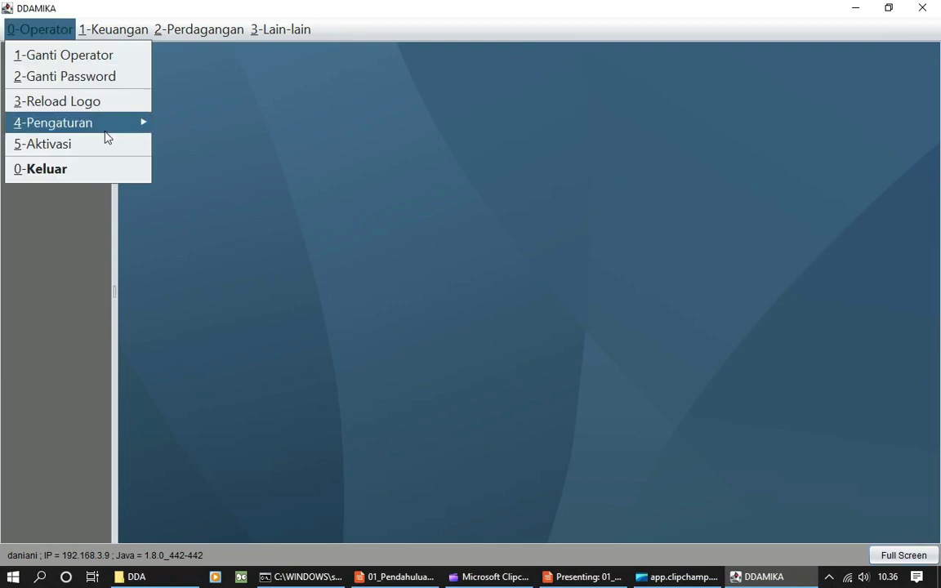
mouse_move(107, 125)
left_click(199, 150)
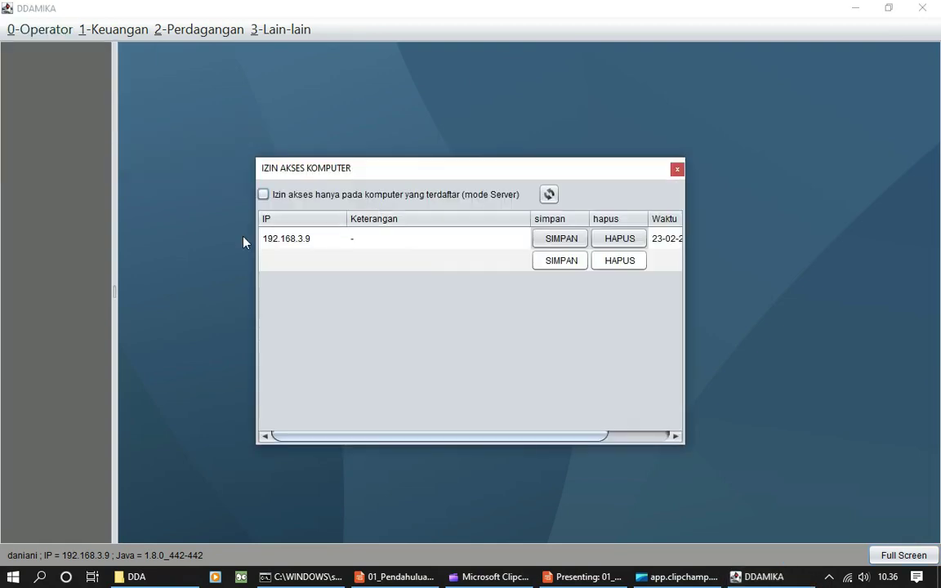
left_click(263, 194)
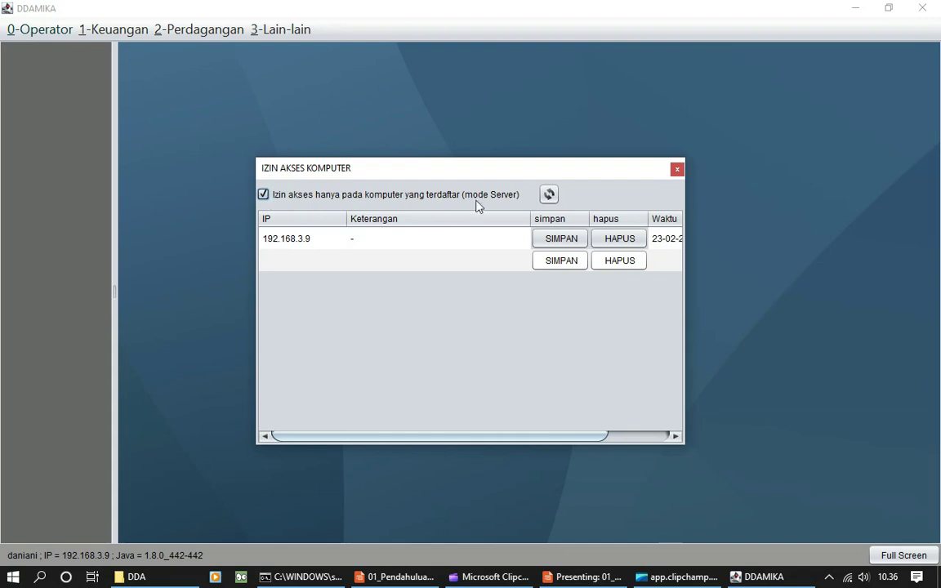
left_click(677, 170)
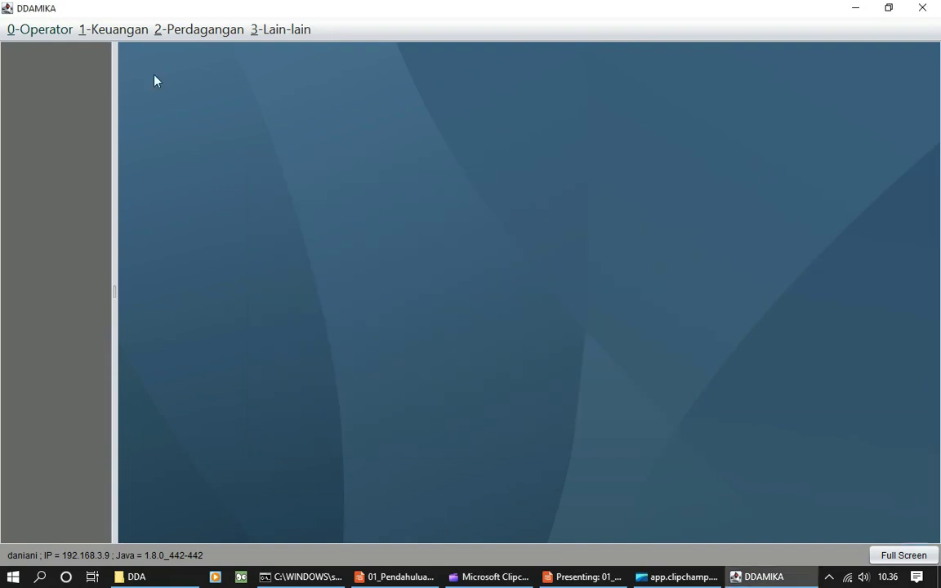
Open the activation code entry under Masa Aktif to check the active period and maximum number of users
left_click(32, 31)
left_click(82, 143)
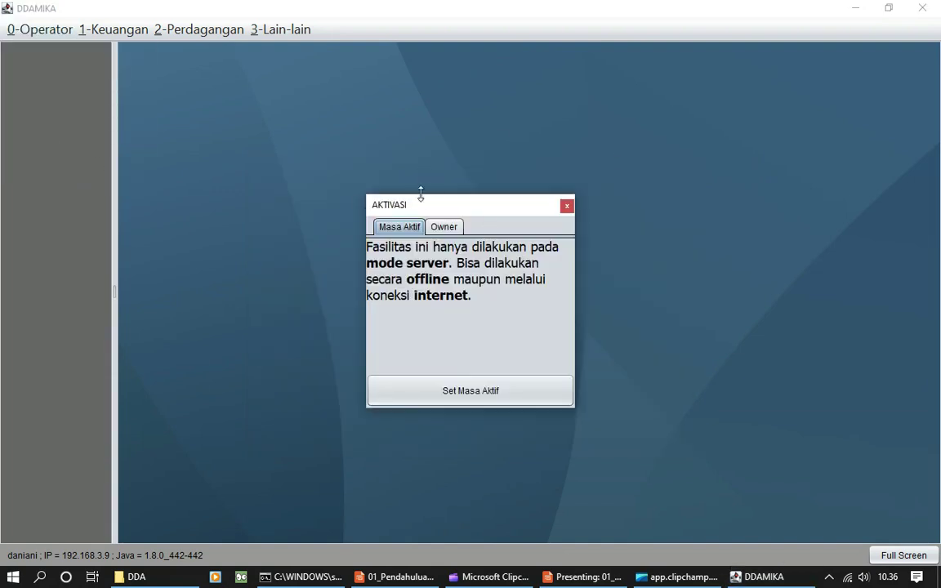
left_click(444, 227)
left_click(398, 226)
left_click(429, 382)
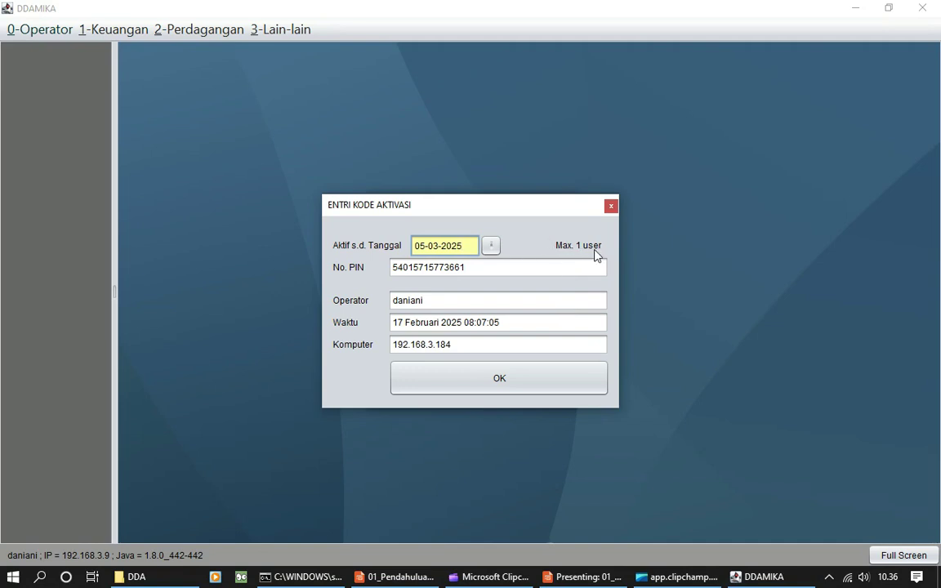
Close the activation windows, then try to generate the Jurnal Umum report for 23-02-2025 in Laporan Keuangan
left_click(612, 207)
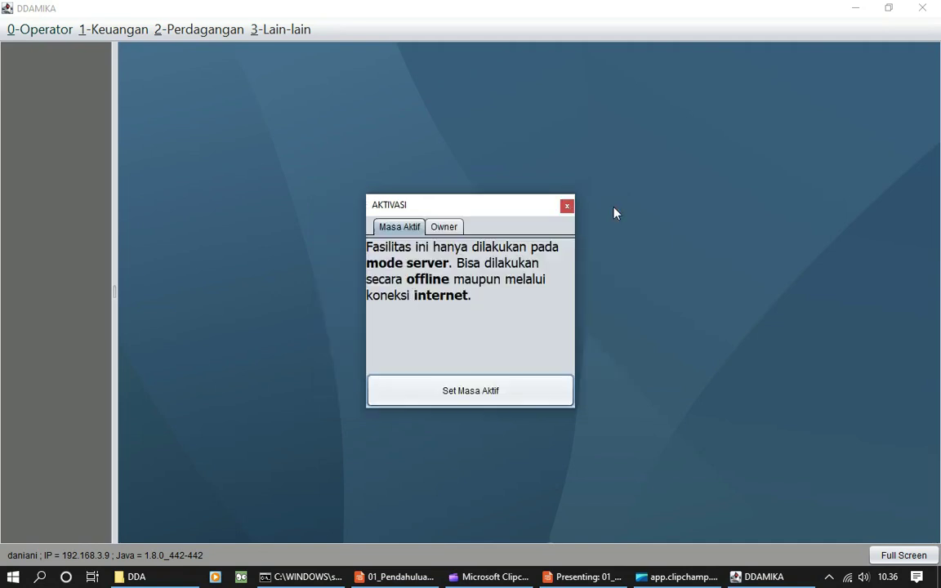
left_click(567, 206)
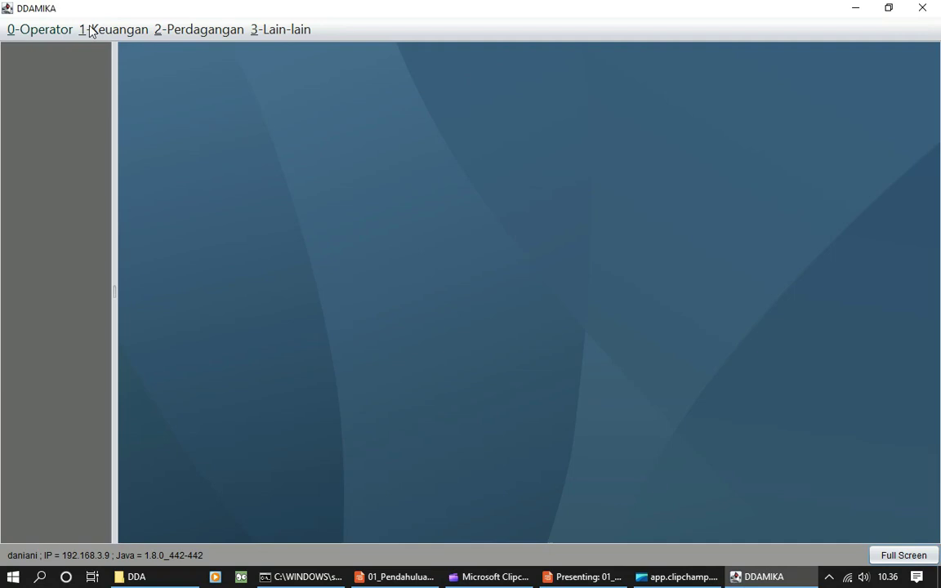
left_click(101, 31)
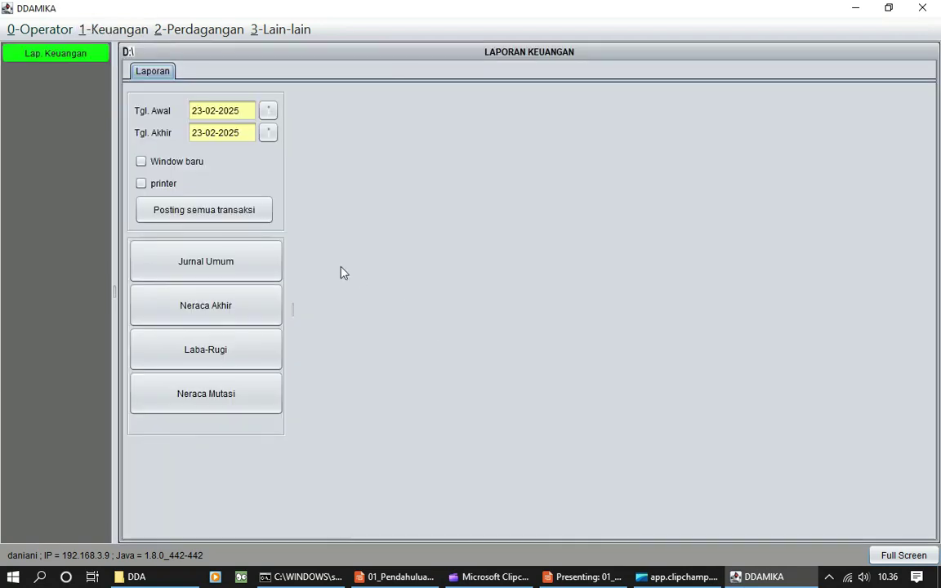
left_click(260, 277)
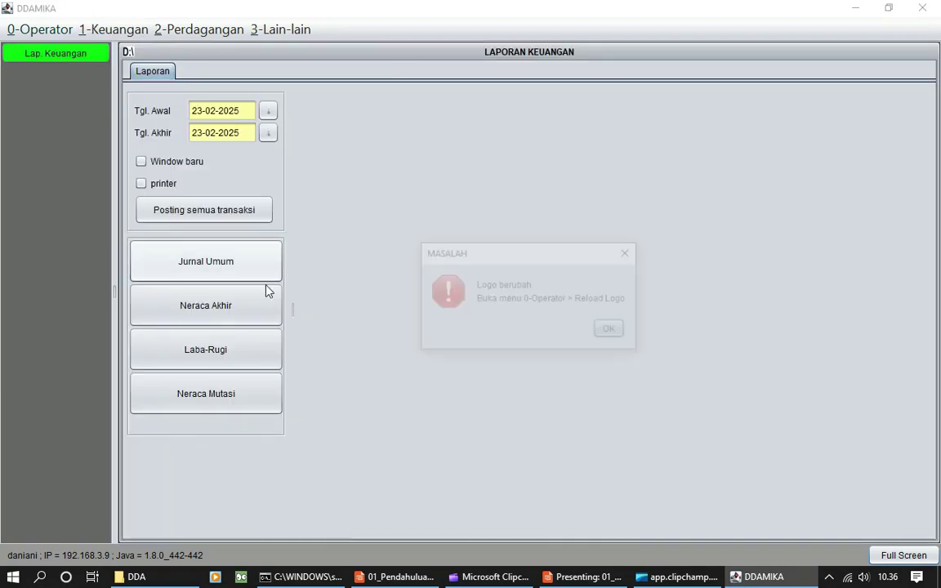
left_click(608, 331)
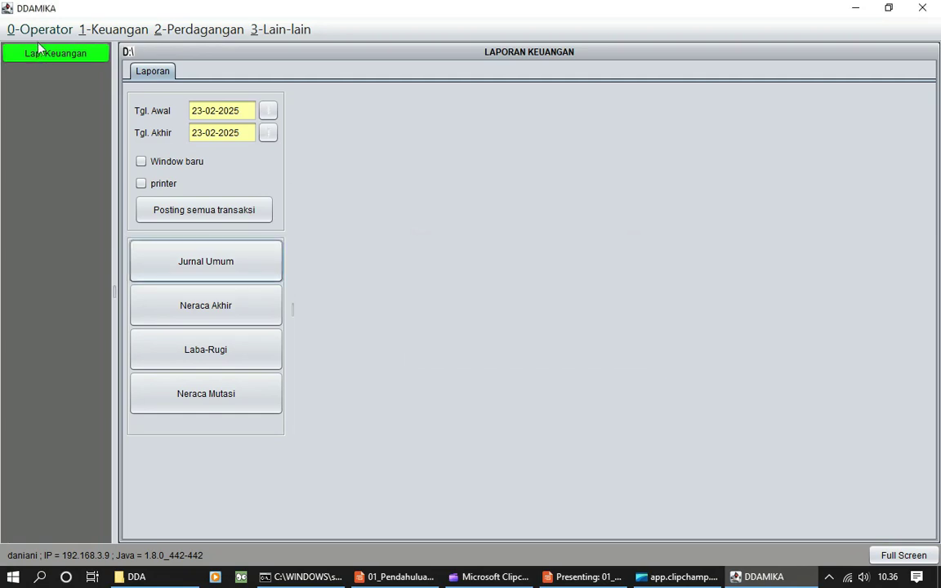
Reload the logo with the operator function Reload Logo and dismiss the message
left_click(39, 29)
left_click(49, 101)
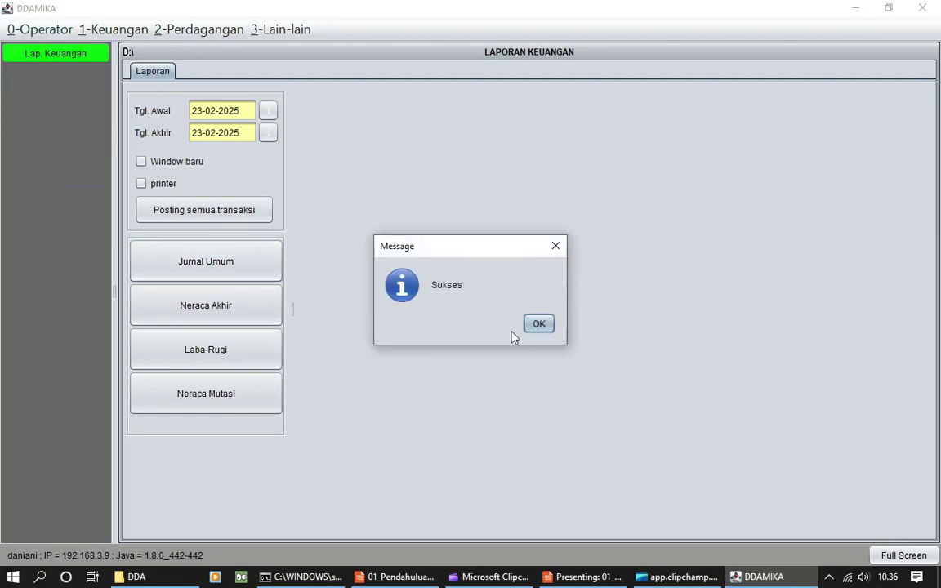
left_click(531, 329)
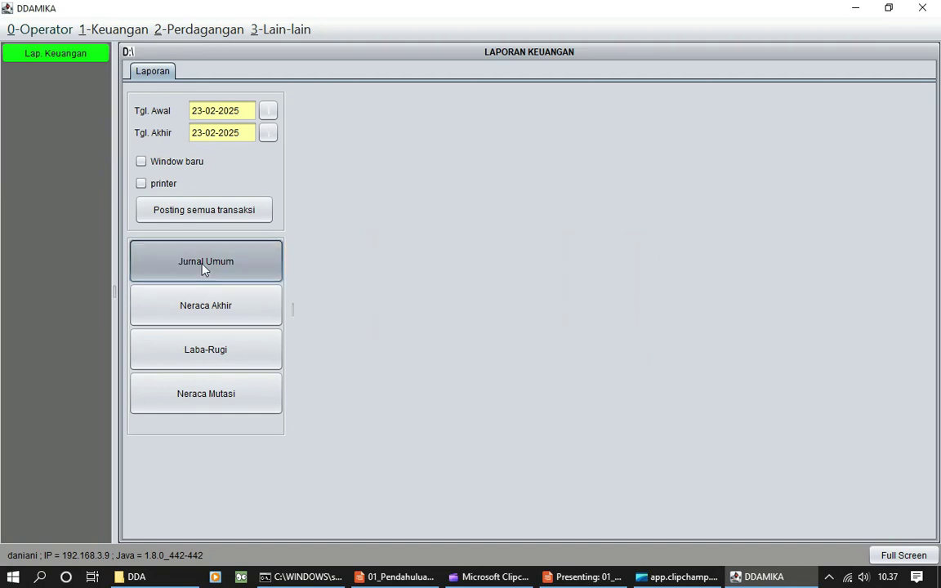
Generate the Jurnal Umum report for 23-02-2025 to check its logo, then close the financial reports and minimize the program
left_click(249, 262)
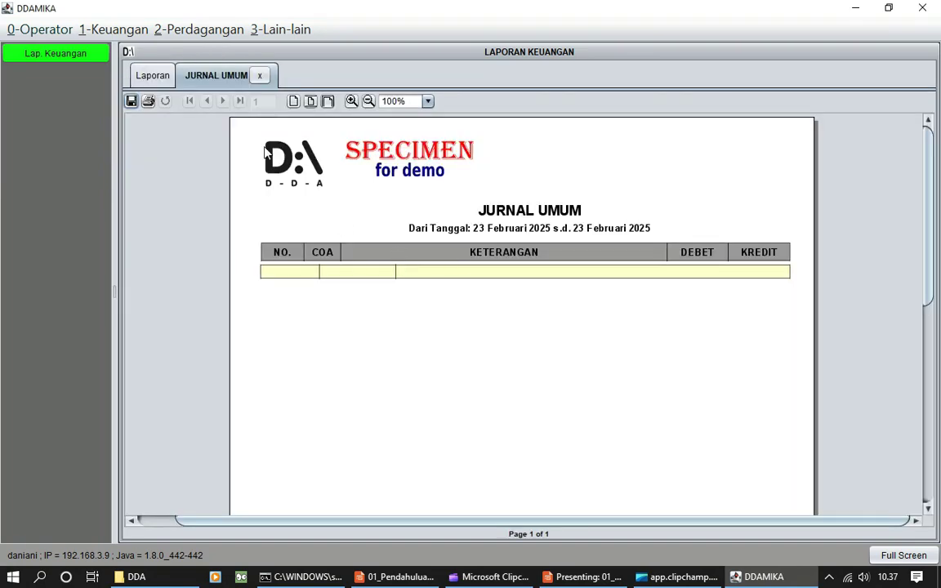
left_click(258, 76)
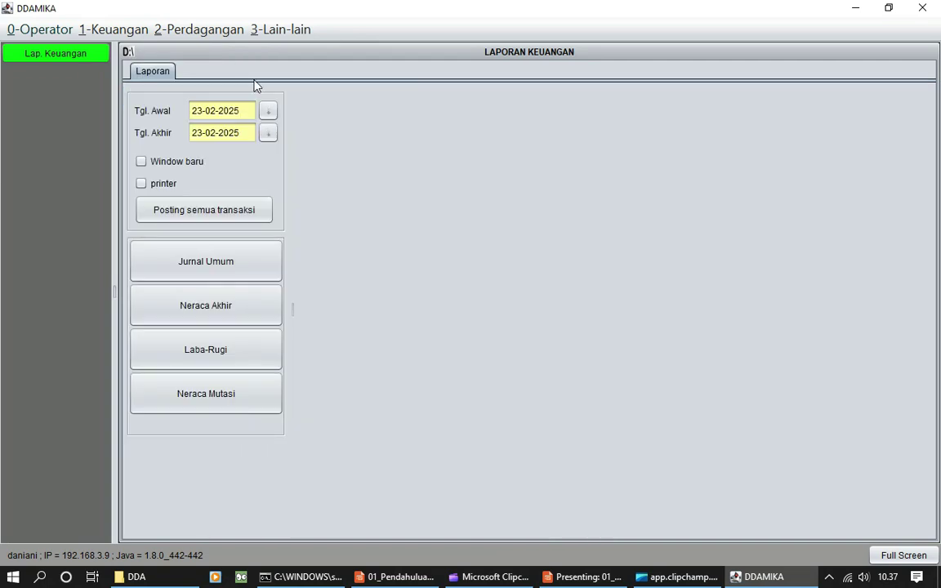
left_click(61, 55)
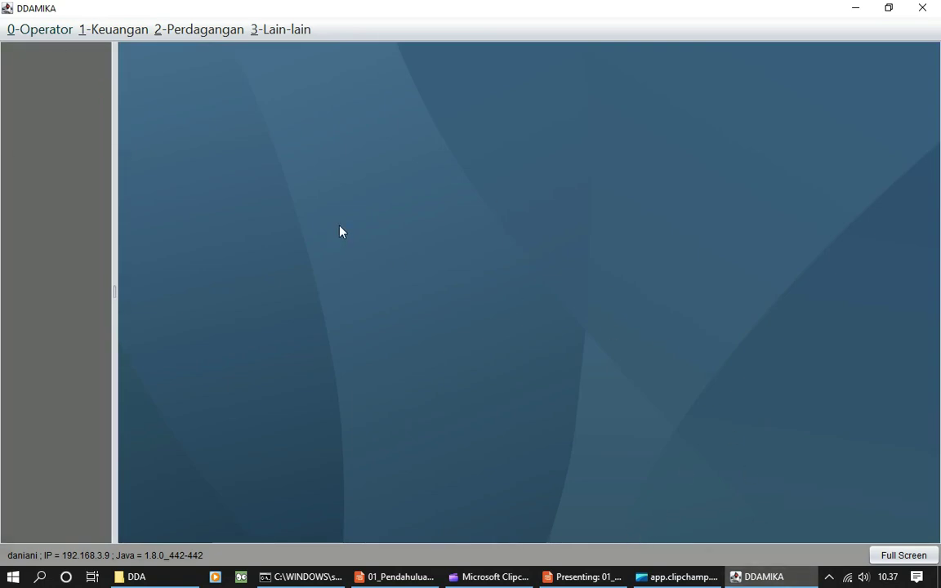
left_click(855, 8)
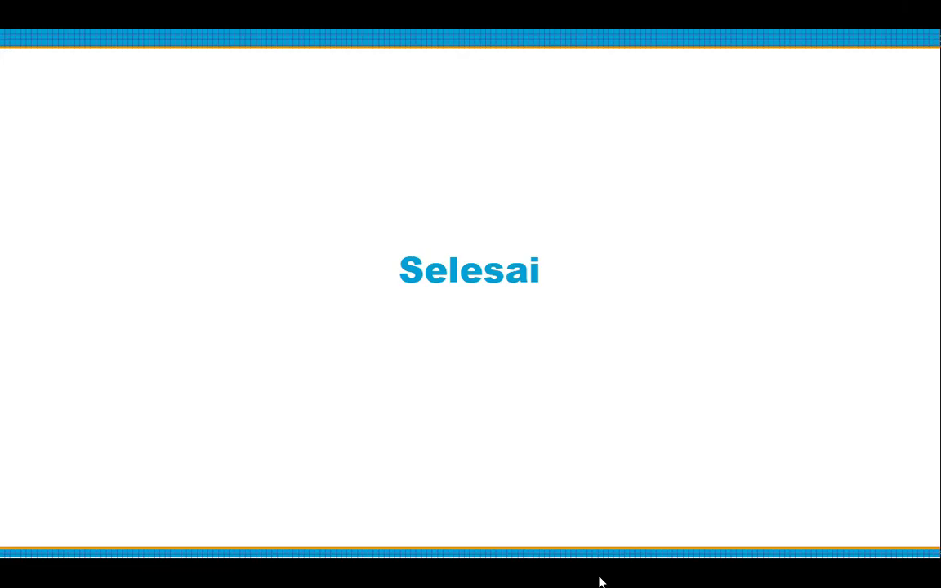